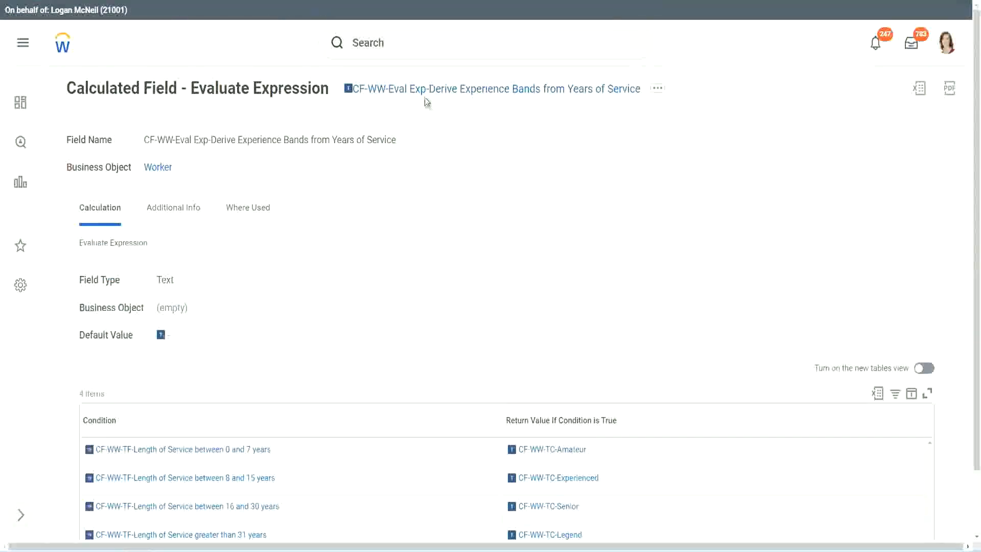
Step: Copy the name of the displayed calculated field and open the Create Calculated Field task through a search for "create calc field"
right_click(426, 94)
click(447, 150)
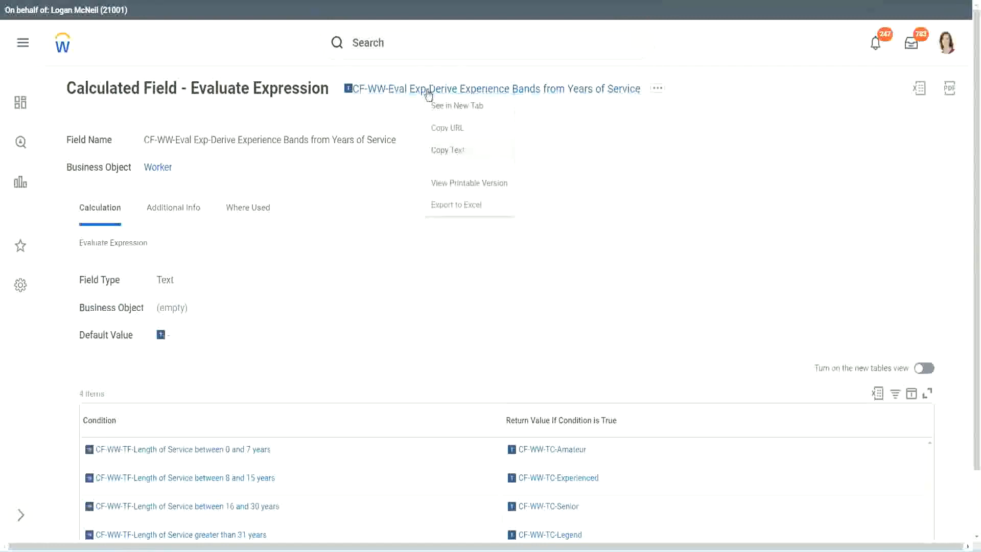
click(411, 46)
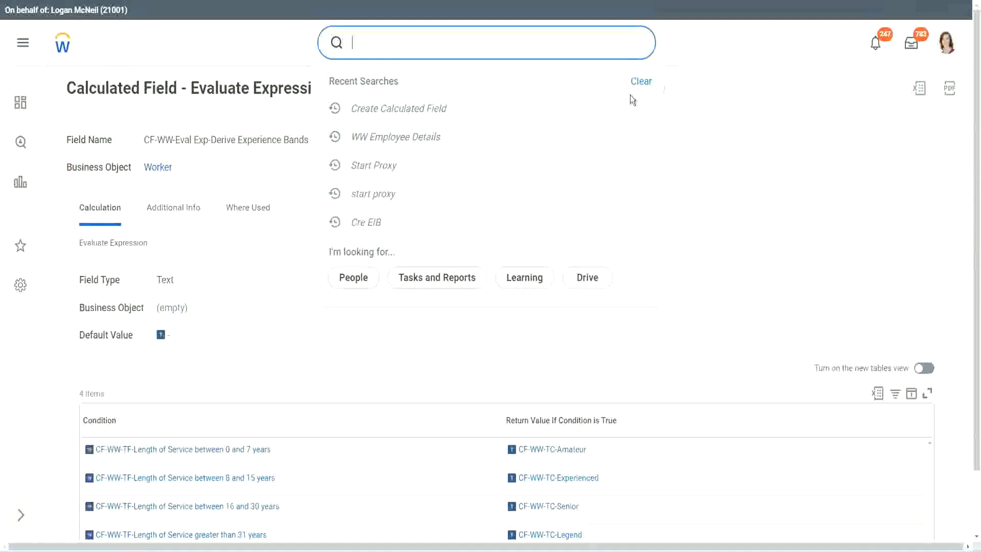
click(633, 100)
click(388, 38)
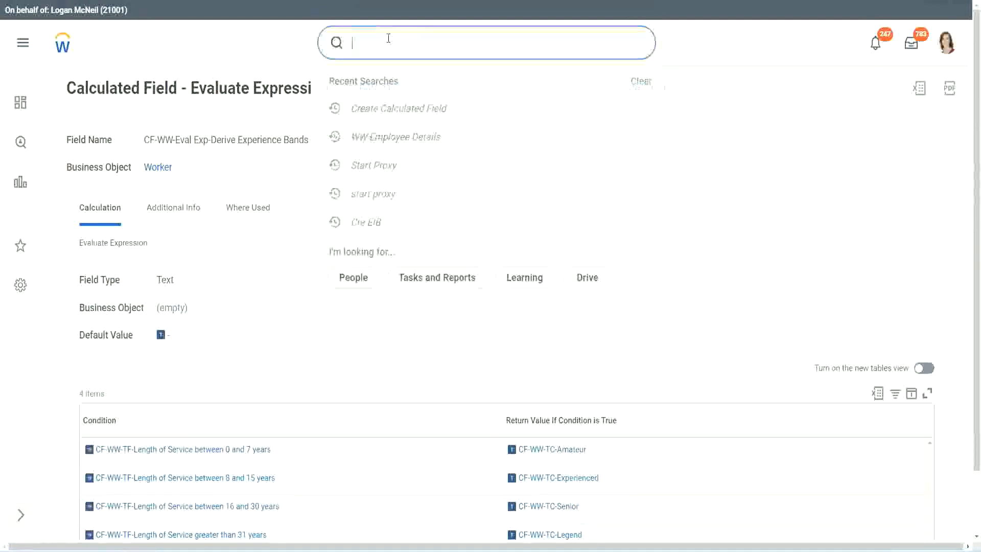
text(create calc)
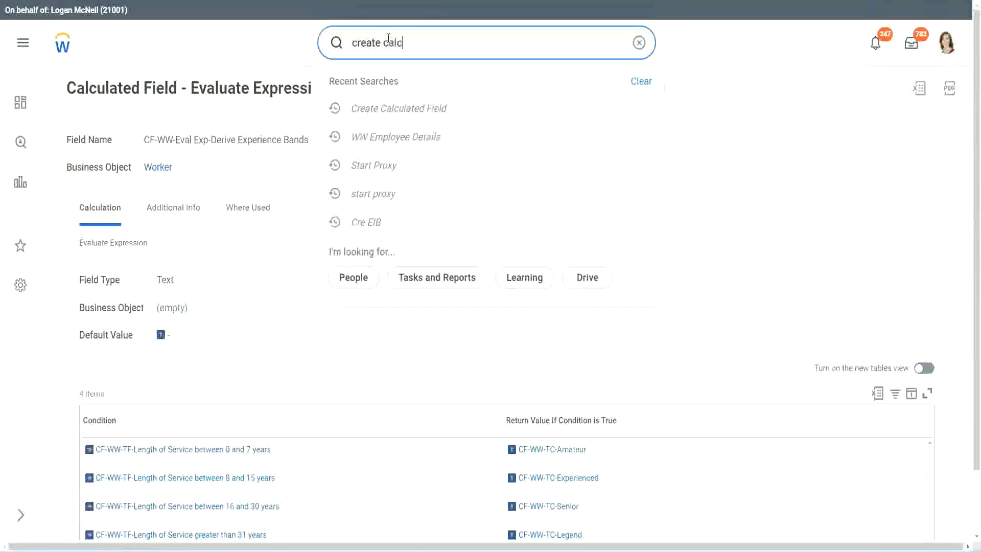
text( field)
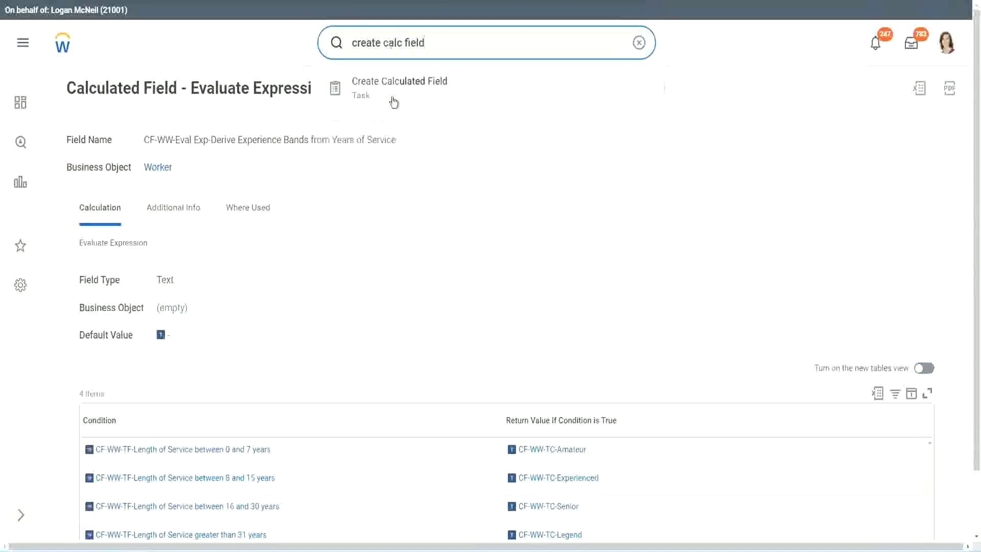
click(397, 96)
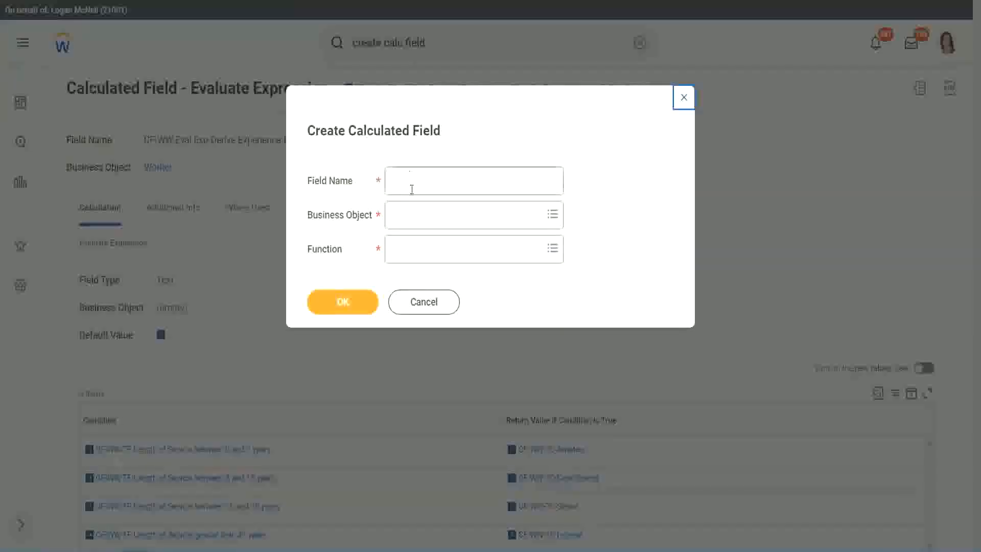
Step: Name the new calculated field "CF-WW-LRB-Identify Experience Bands from years of Service"
click(412, 182)
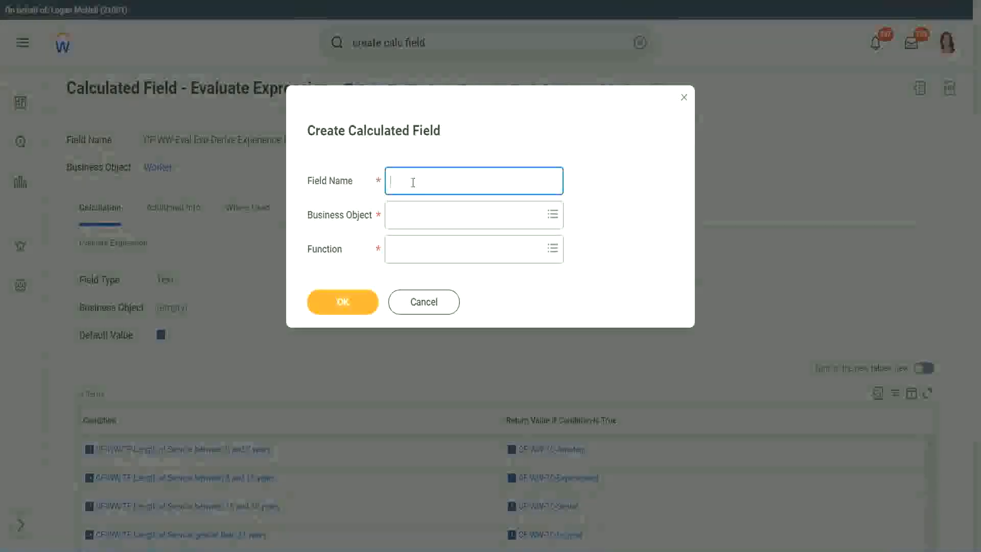
text(CF)
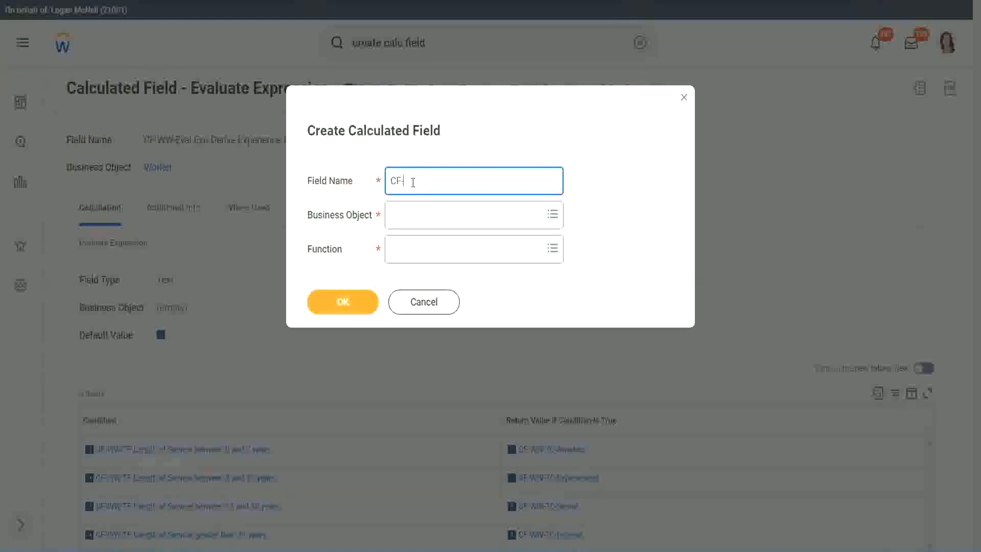
text(-WW-LRB-Identify Experien)
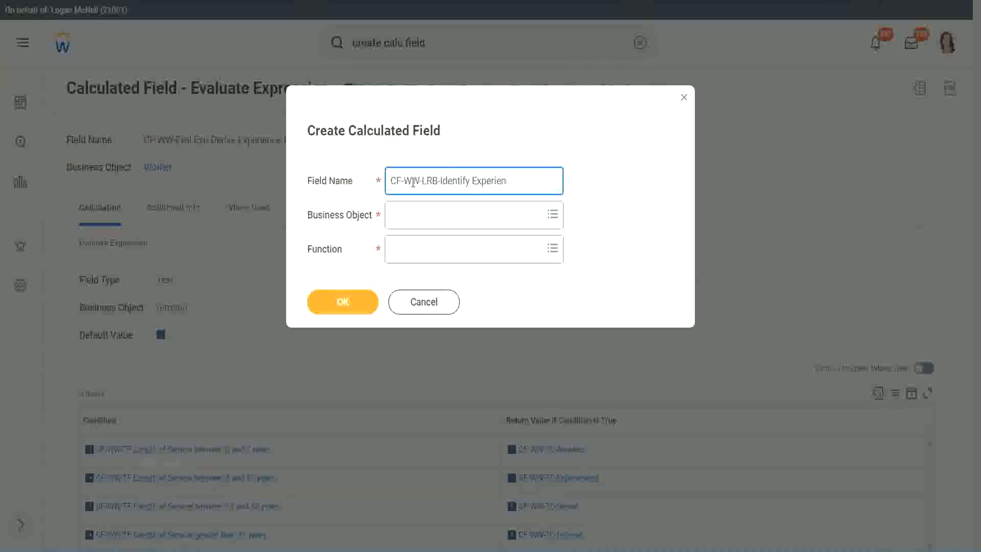
text(ce Bands from years of Service)
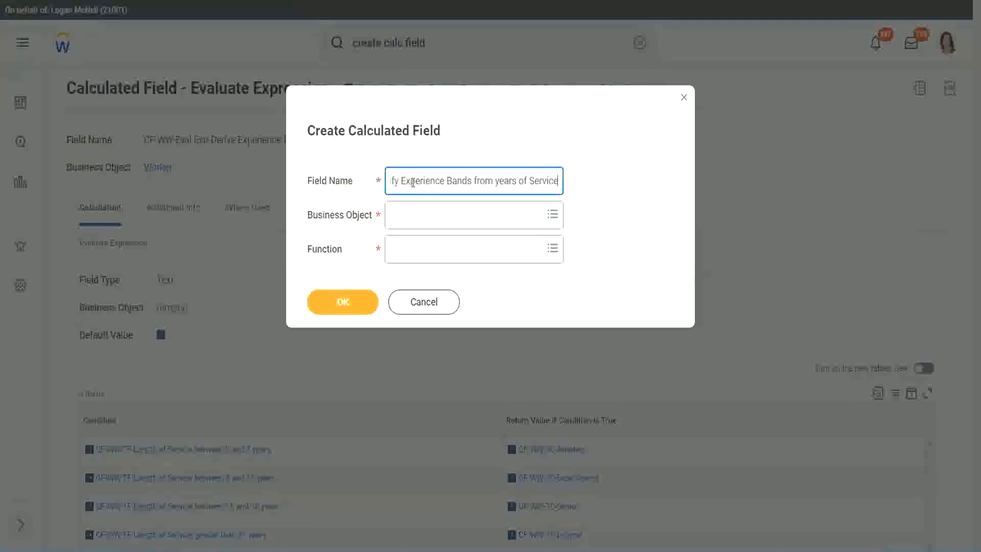
Step: Set the business object to Worker and the function to Lookup Range Band, and proceed to the field's calculation setup
key(Tab)
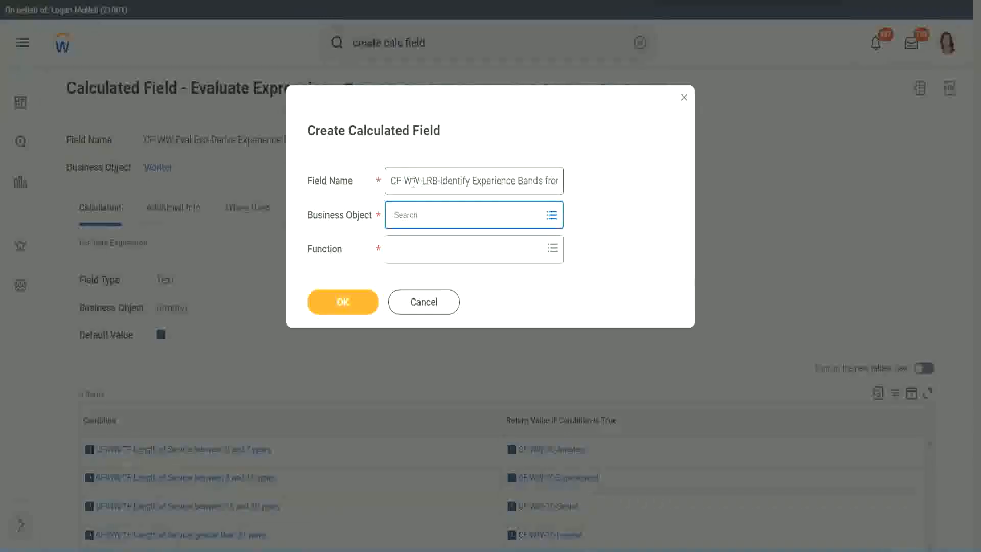
text(worker)
key(Return)
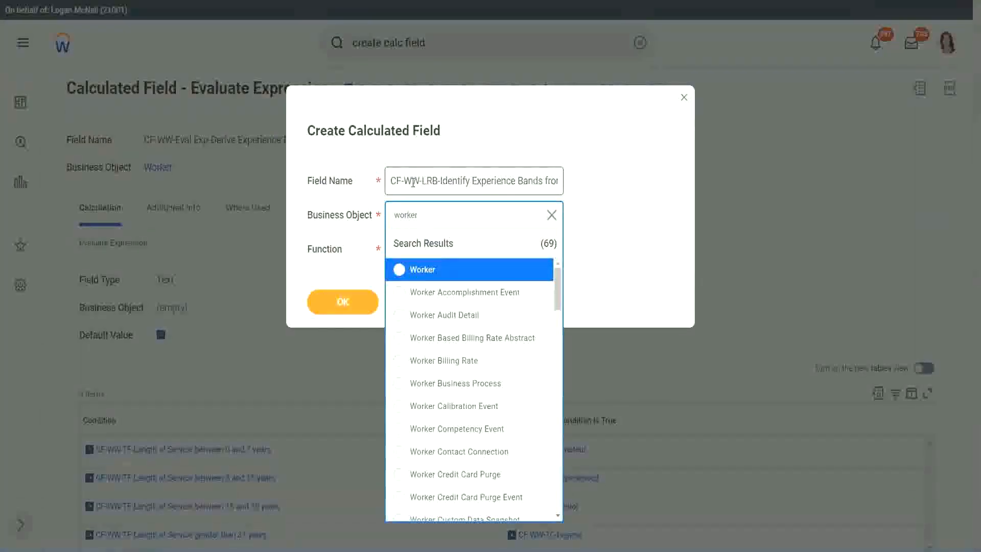
key(Return)
key(Tab)
text(l)
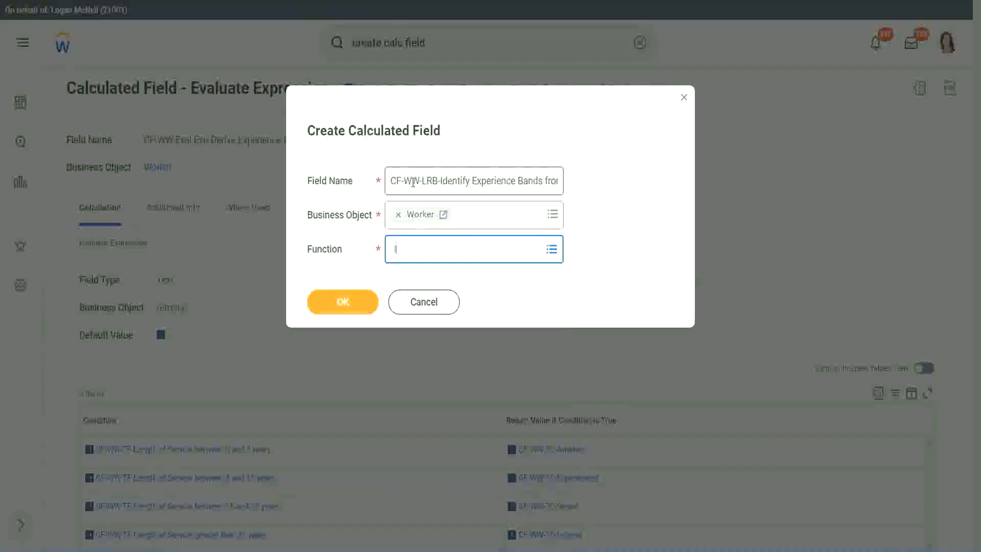
text(rb)
key(Return)
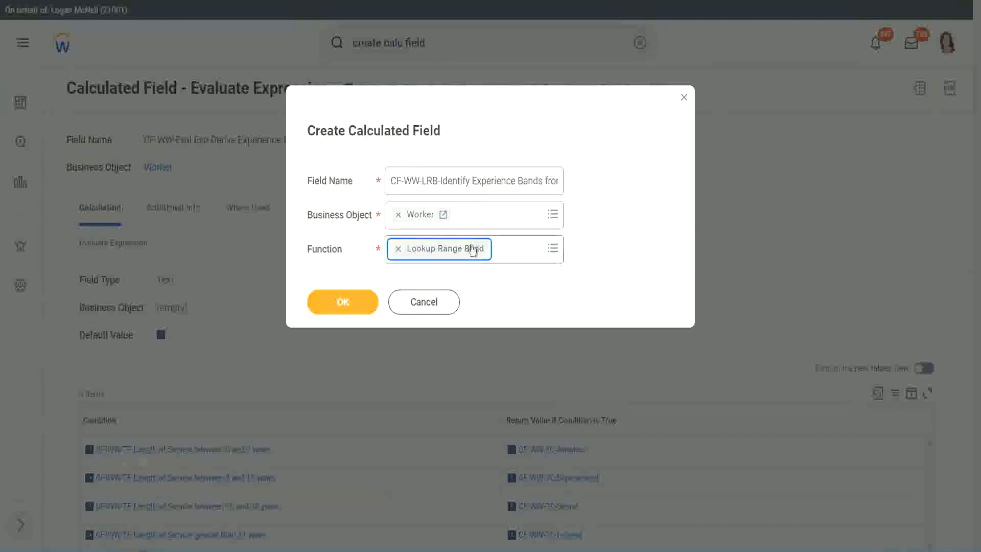
click(350, 303)
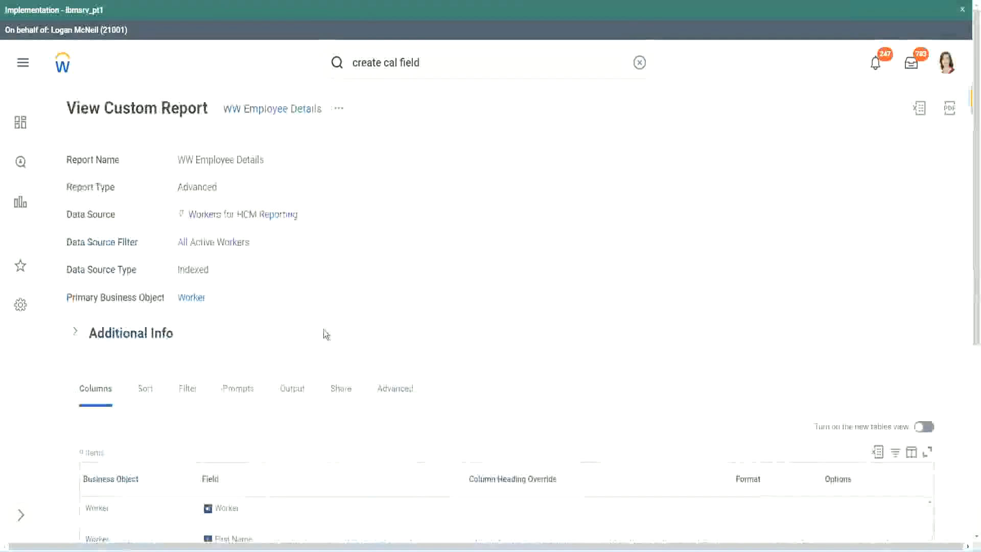
Step: Copy the field name "CF-WW-Convert Text To Number-Number of Years from Length of Service" from the WW Employee Details report and set it as the Source Field
scroll(322, 388, down, 5)
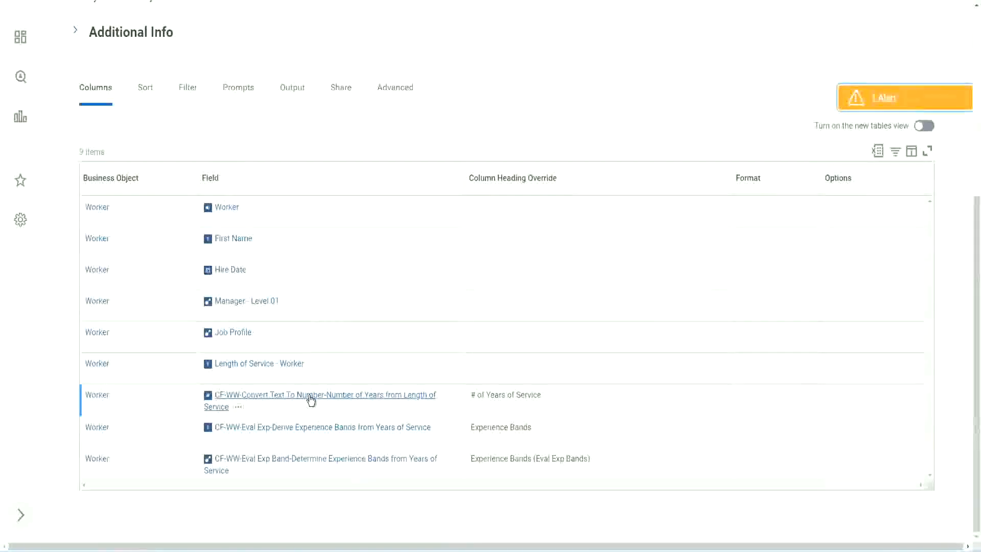
right_click(309, 399)
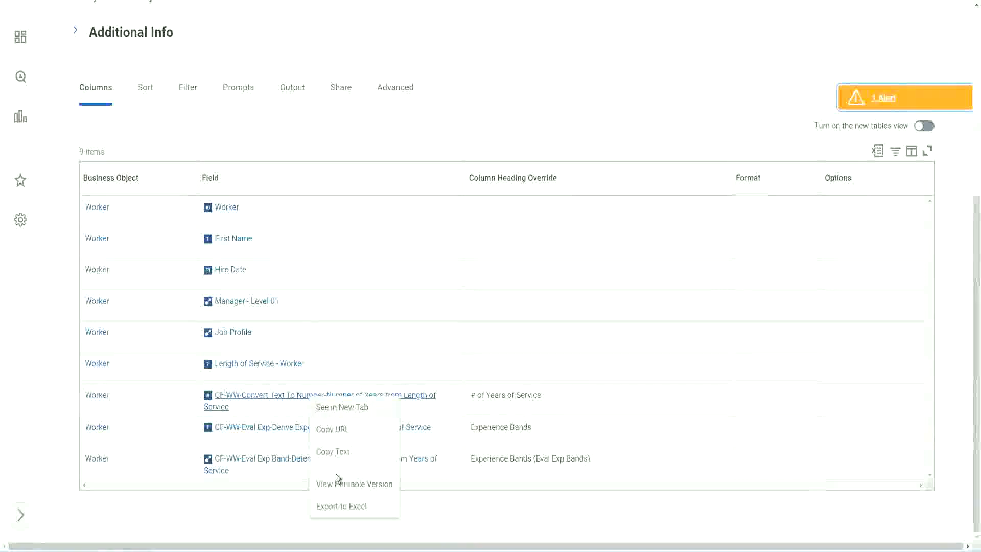
click(332, 451)
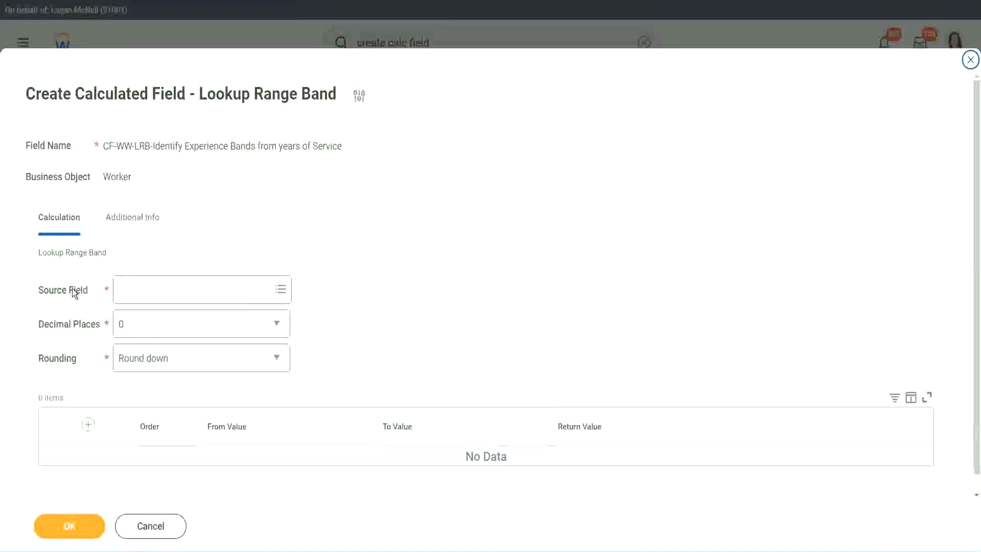
click(152, 288)
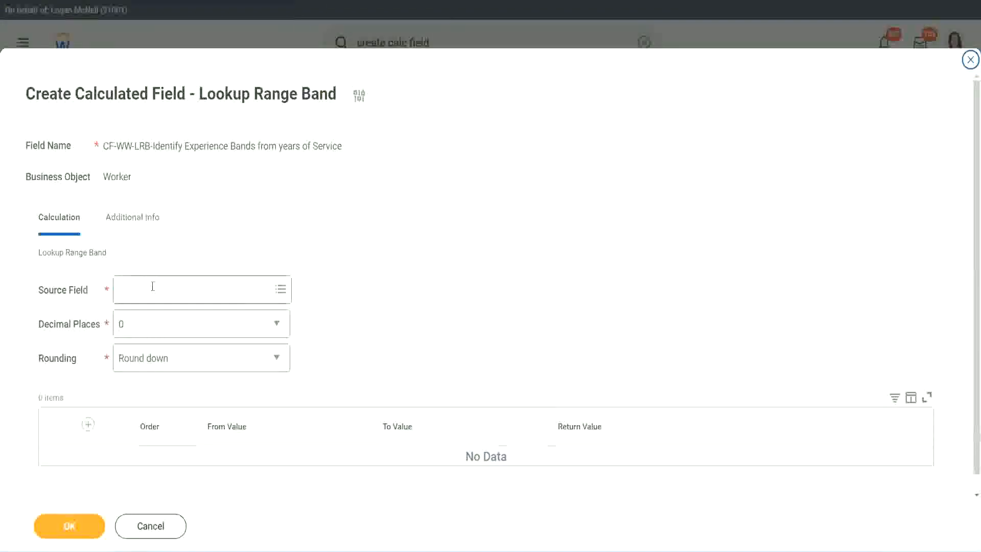
key(Return)
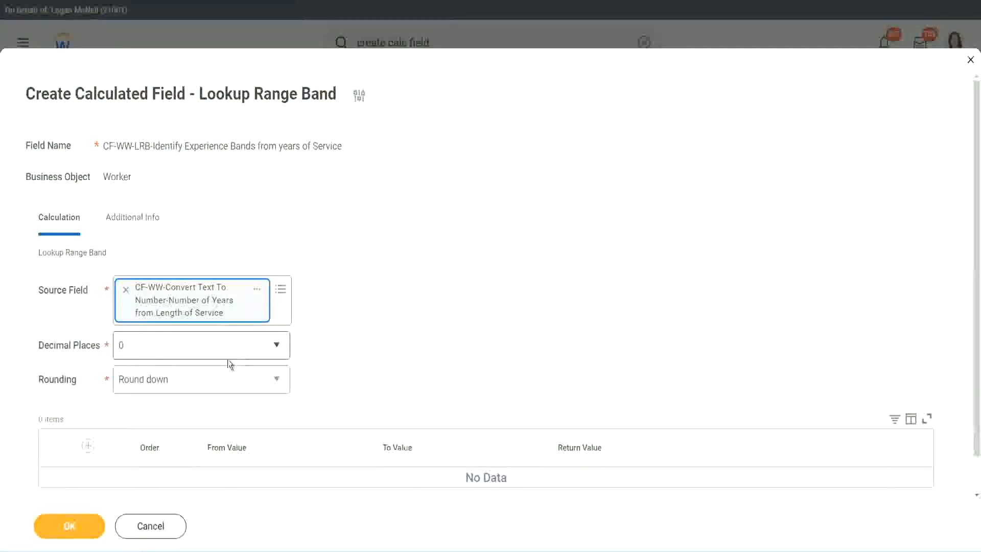
Step: Keep the decimal places at 0 and set the rounding to Round for the lookup range band
click(192, 351)
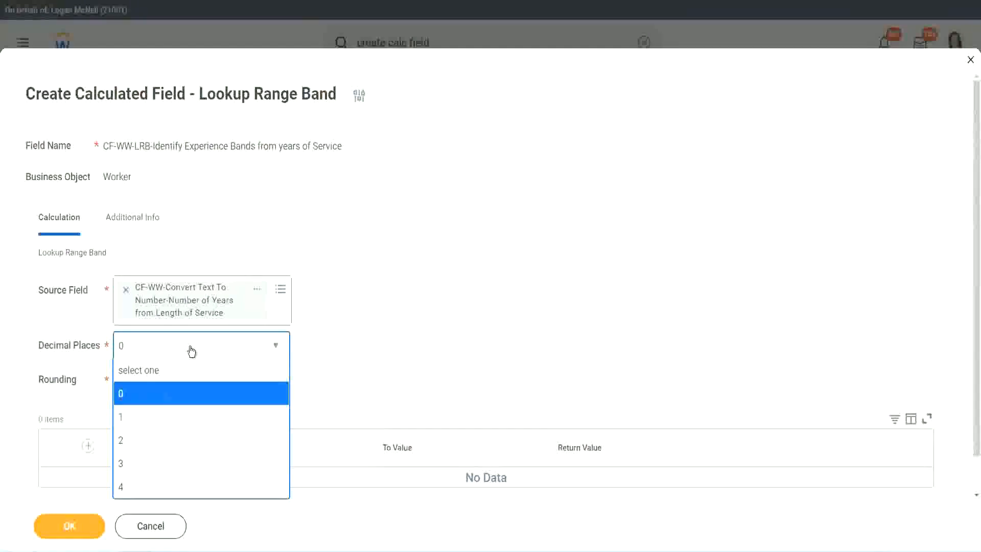
click(124, 399)
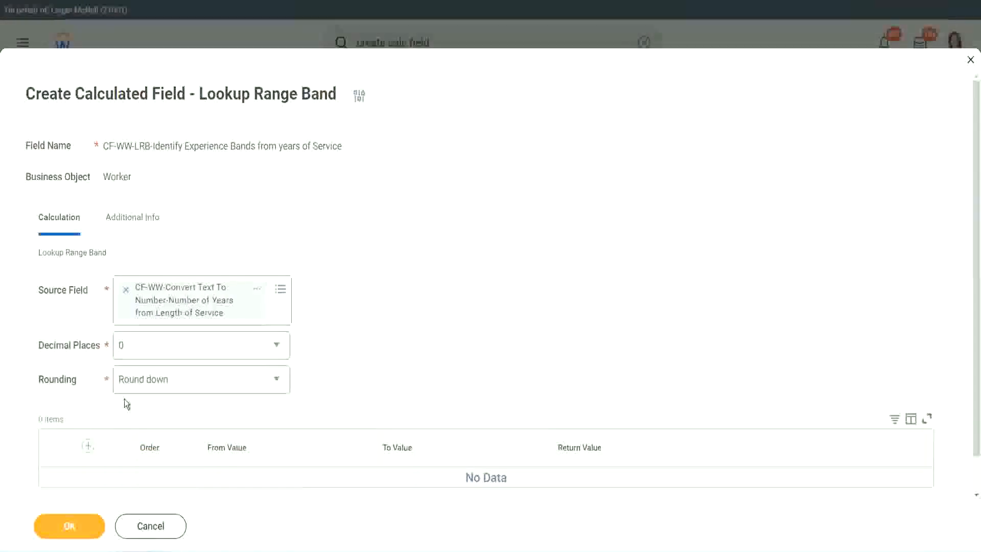
click(157, 383)
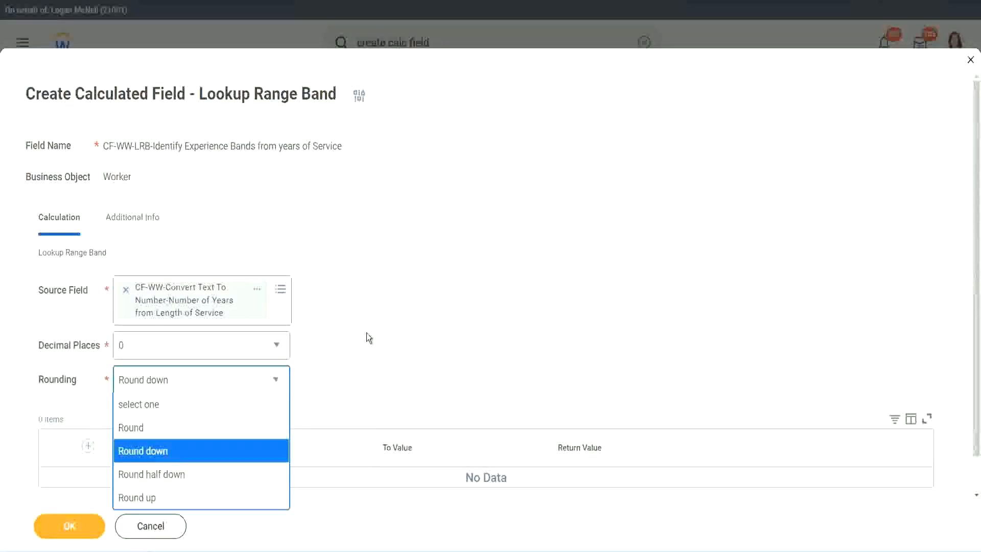
click(345, 376)
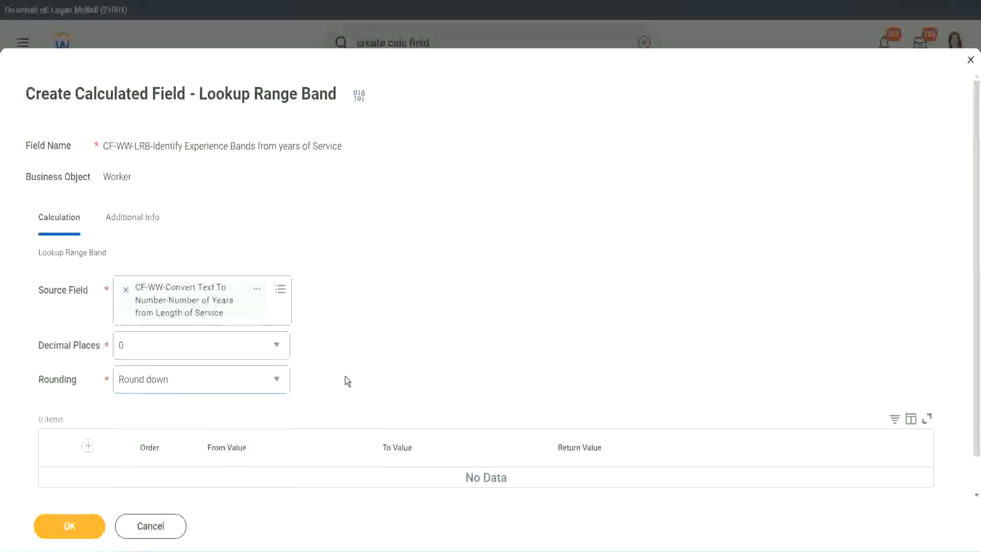
click(166, 381)
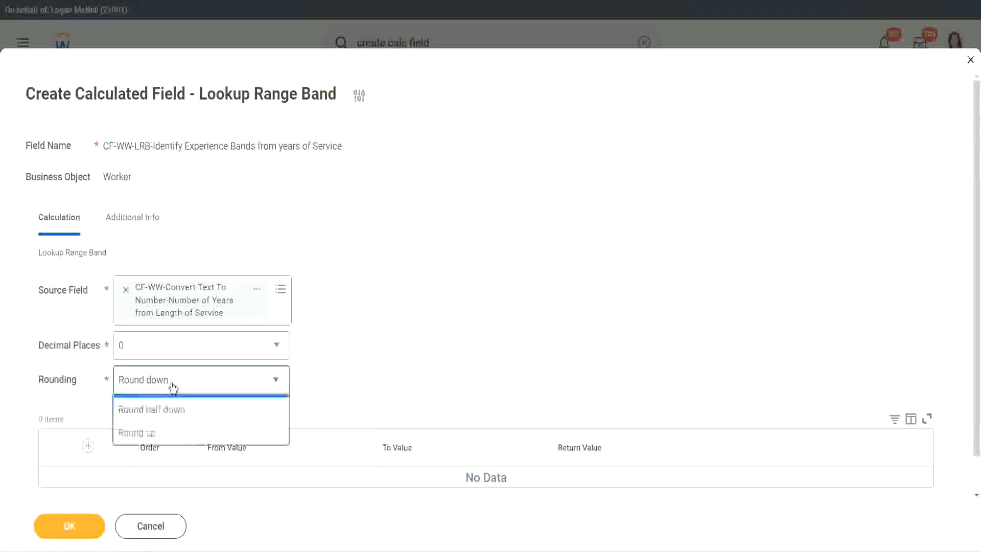
click(162, 429)
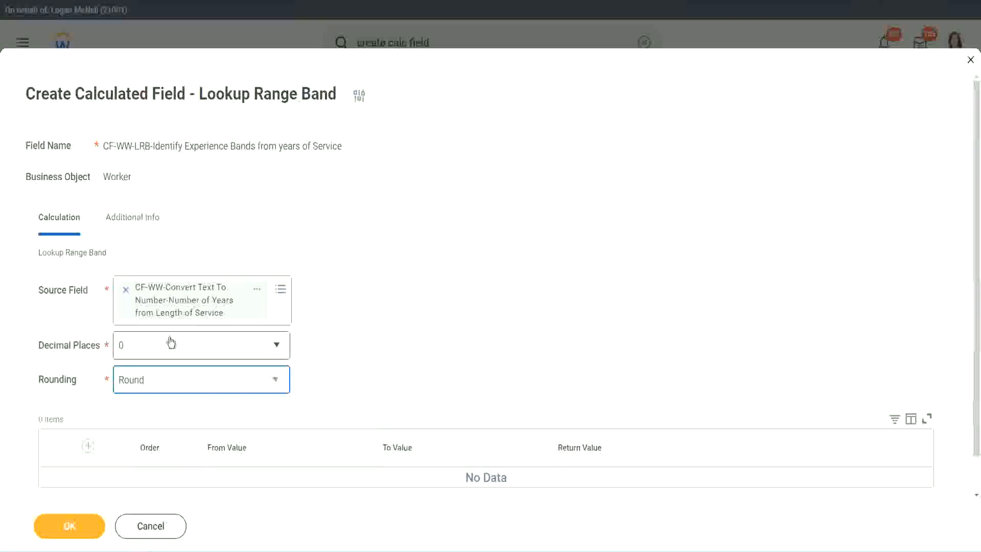
Step: Add the first range band from 0 to 7 with the return value "Amateur"
click(89, 446)
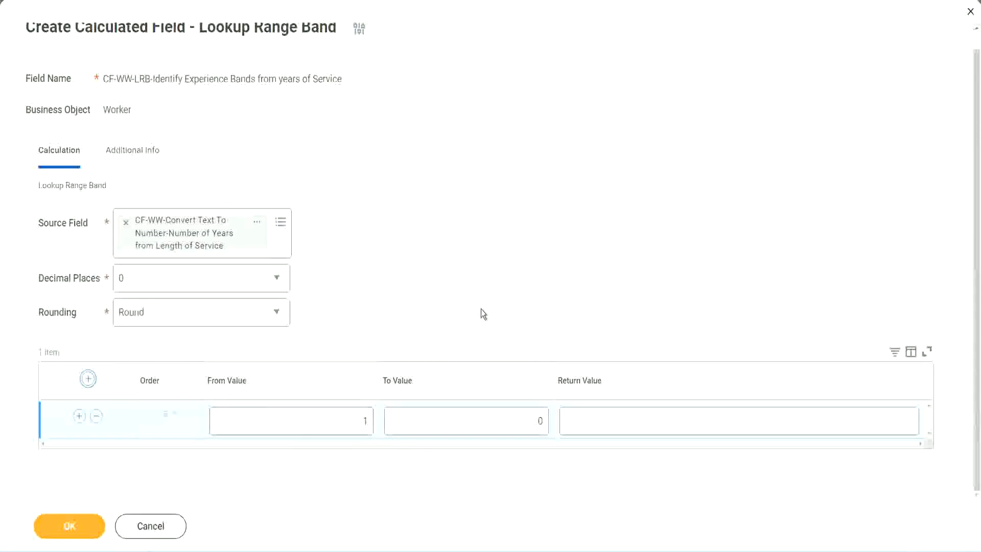
click(359, 424)
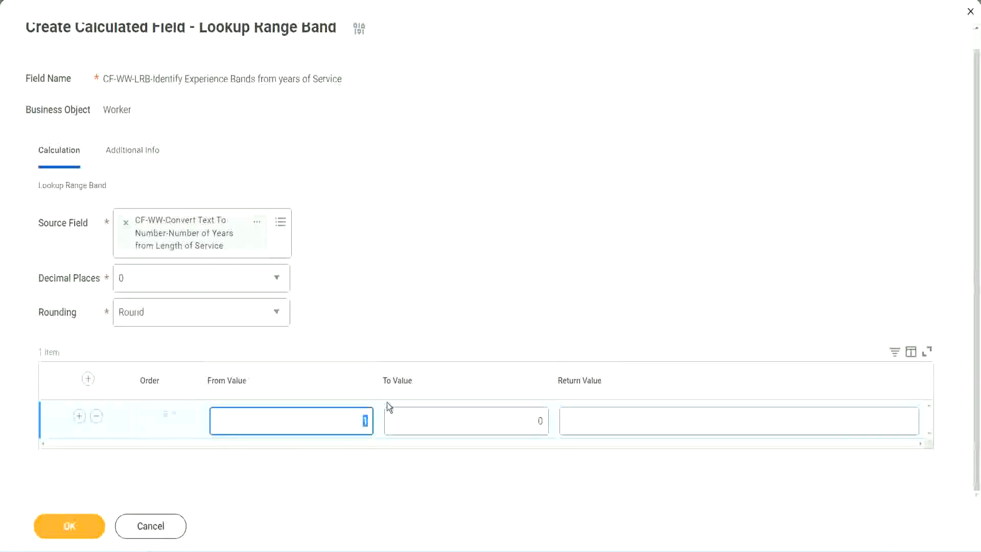
text(0)
key(Tab)
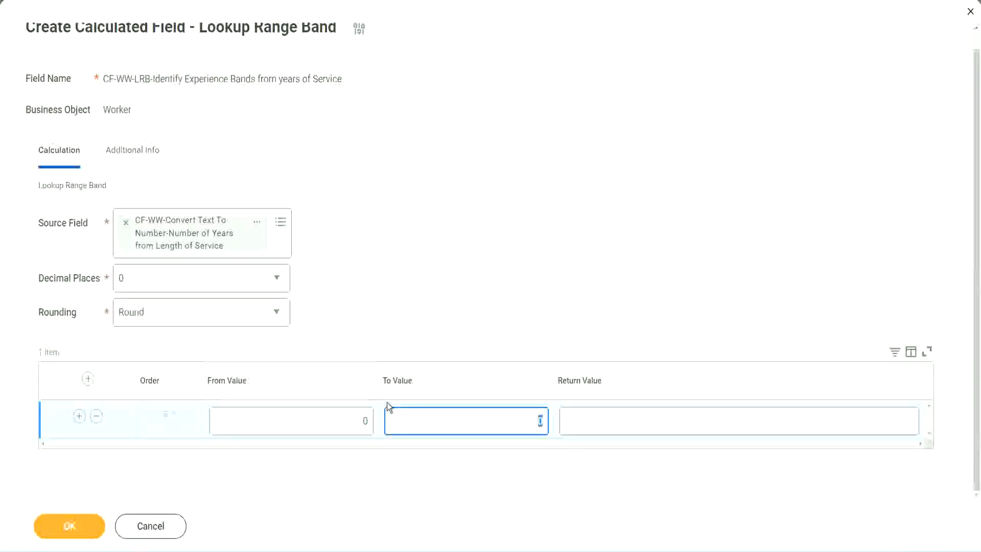
text(7)
key(Tab)
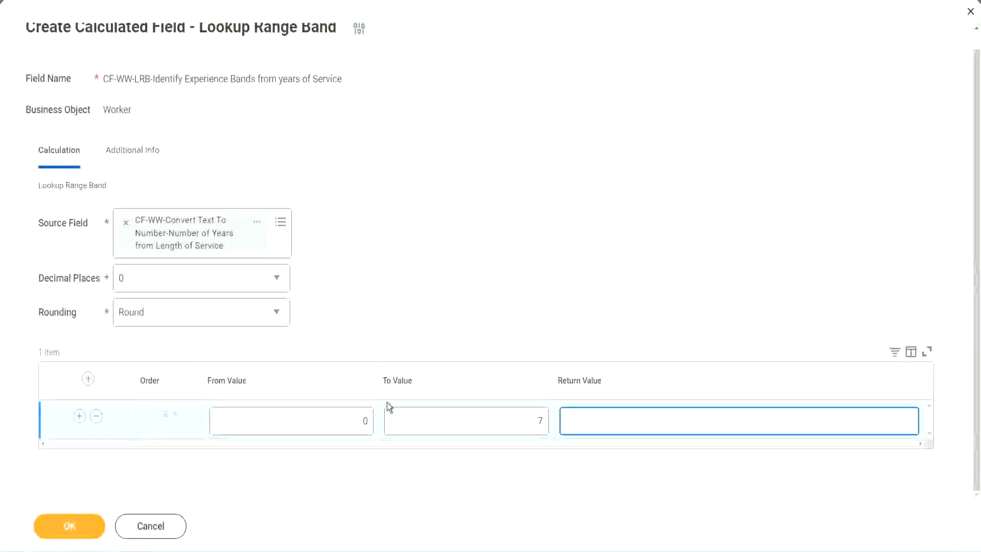
text(Amateur)
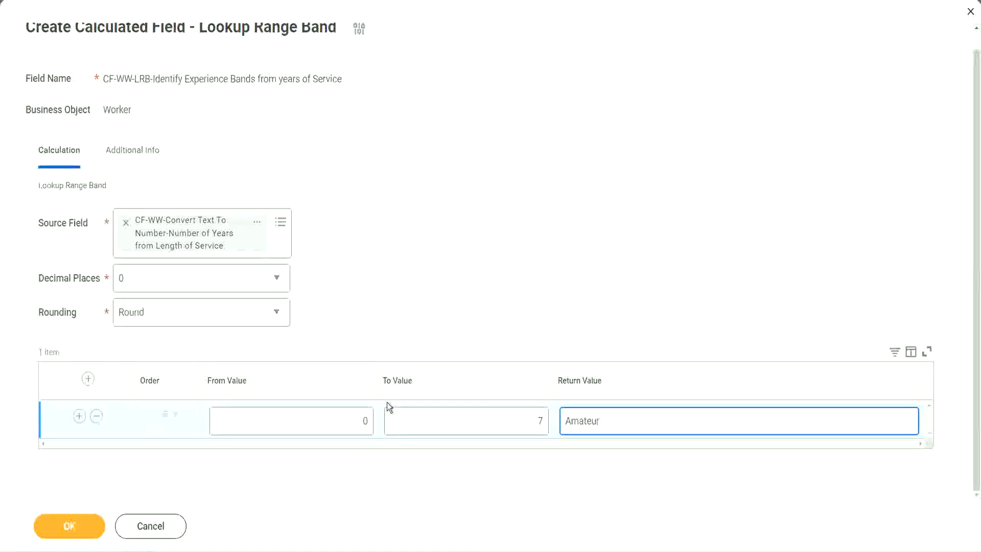
click(340, 431)
click(525, 412)
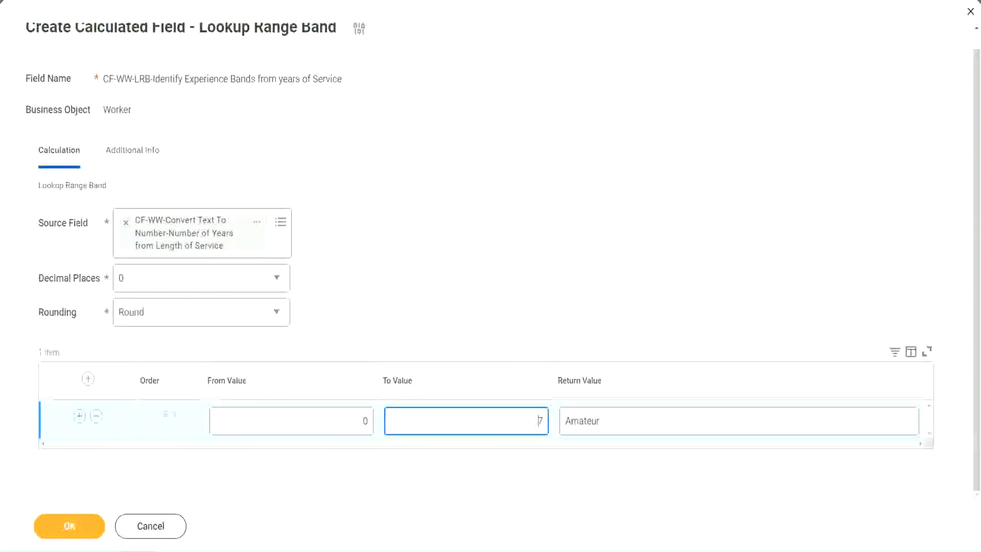
drag(411, 356, 245, 254)
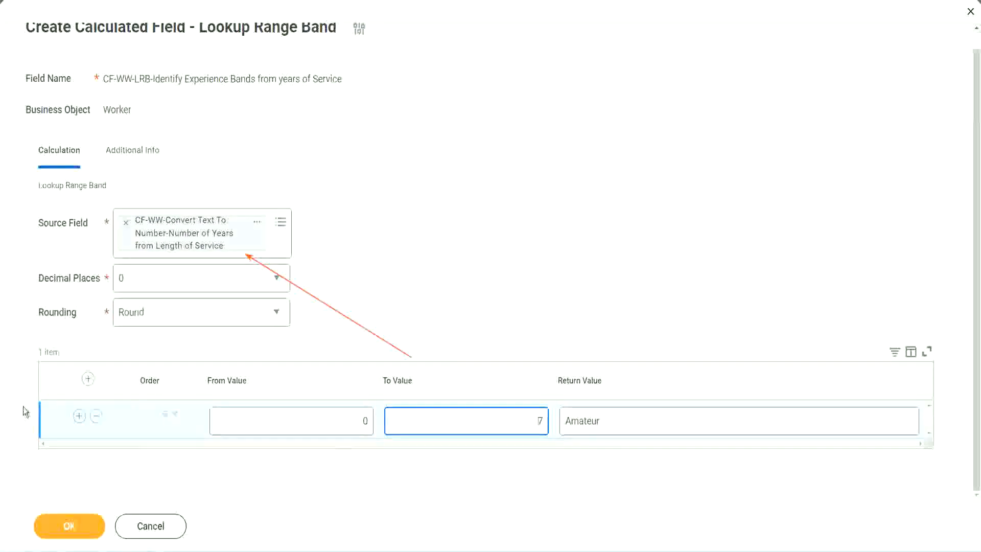
Step: Add a second range band from 8 to 15 with the return value "Experienced"
click(79, 416)
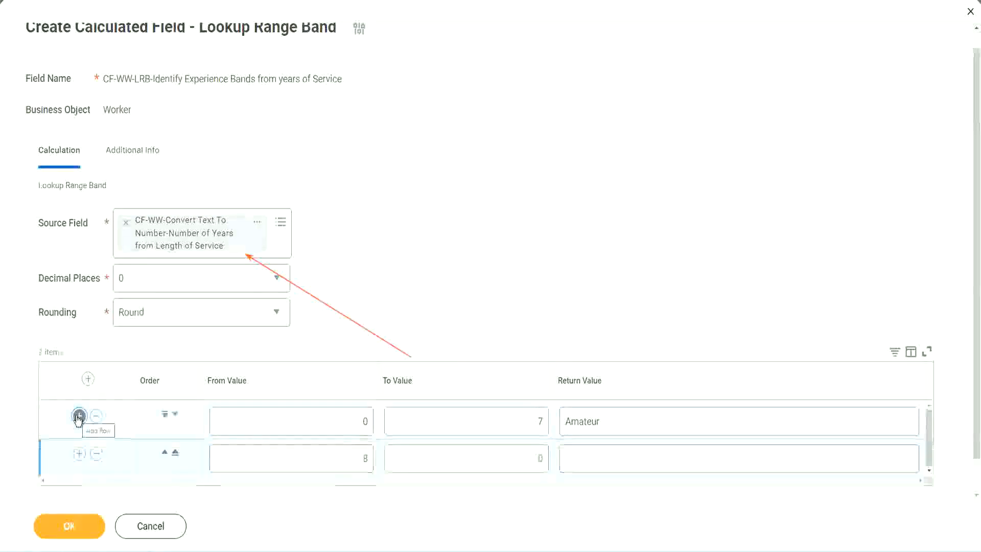
click(371, 461)
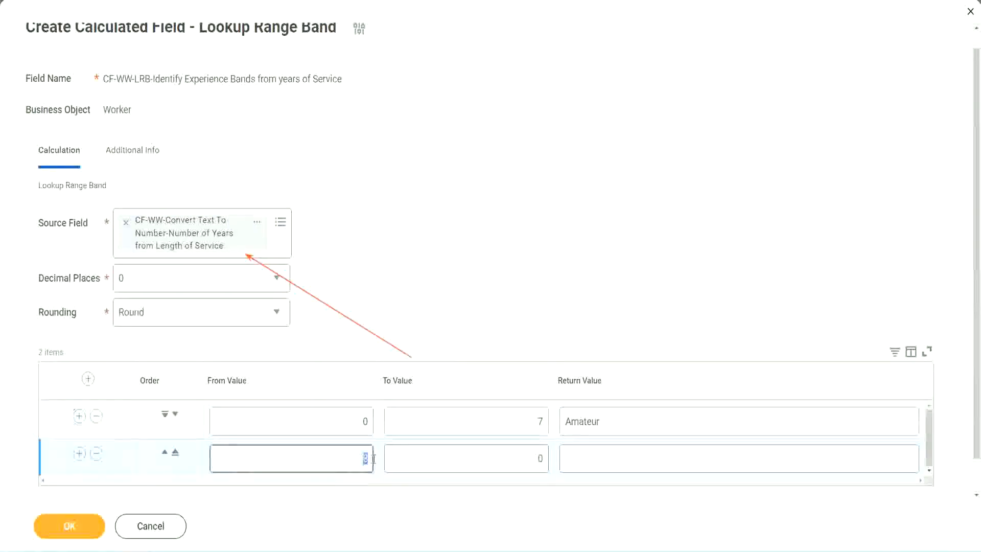
click(358, 421)
click(534, 425)
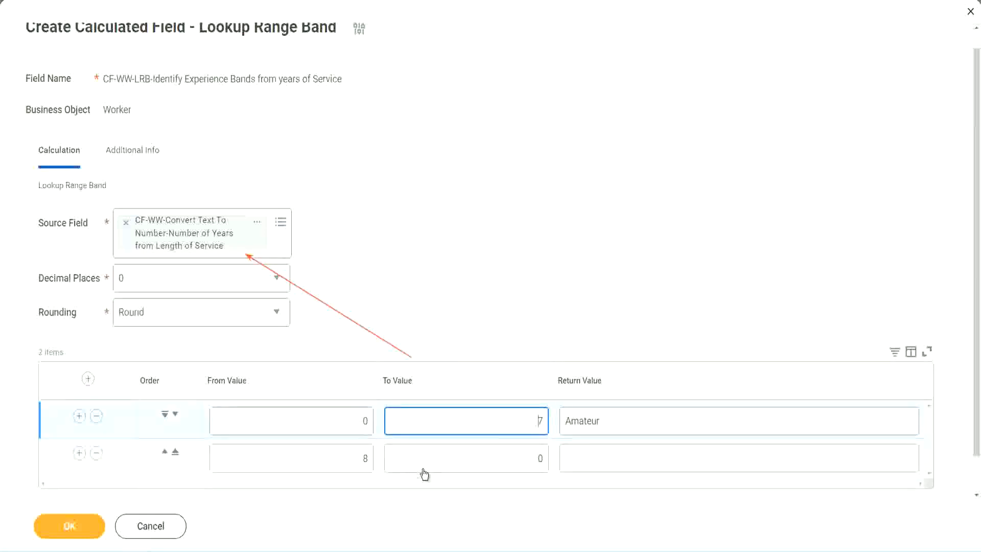
click(350, 467)
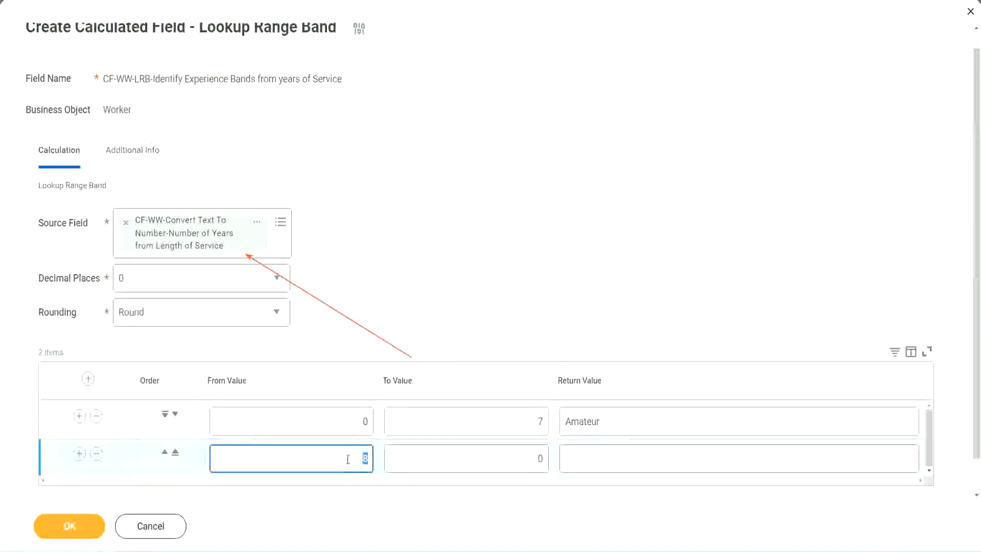
click(532, 459)
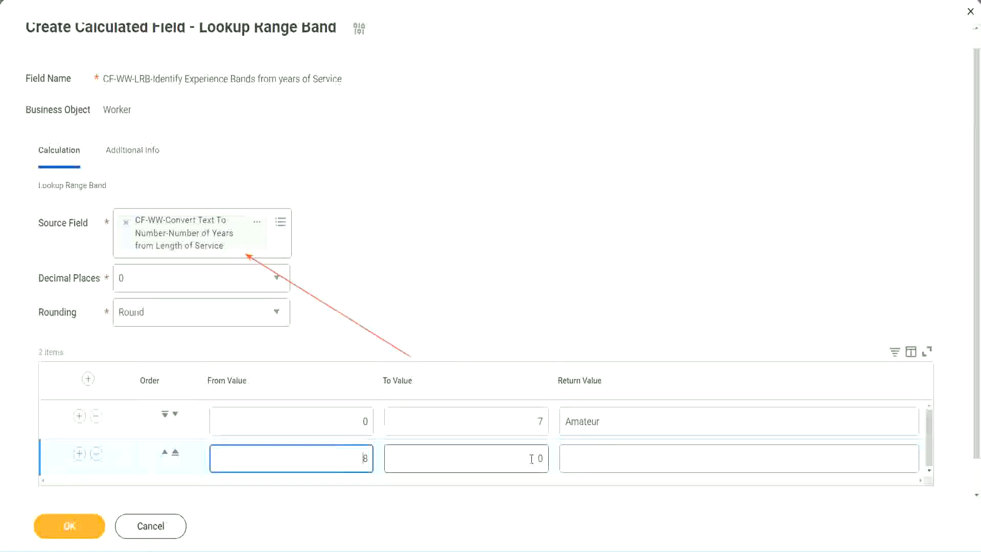
click(531, 458)
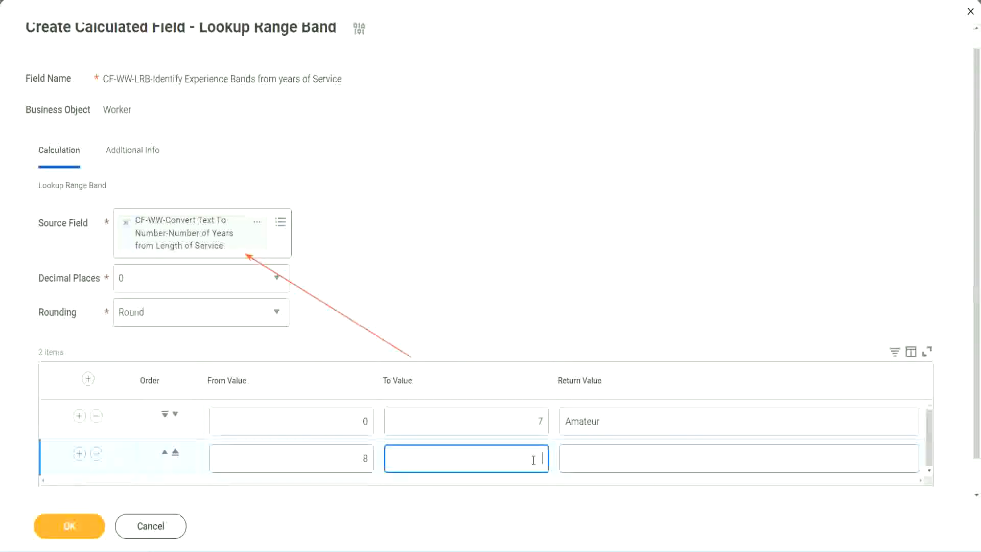
text(15)
click(605, 456)
text(Ex)
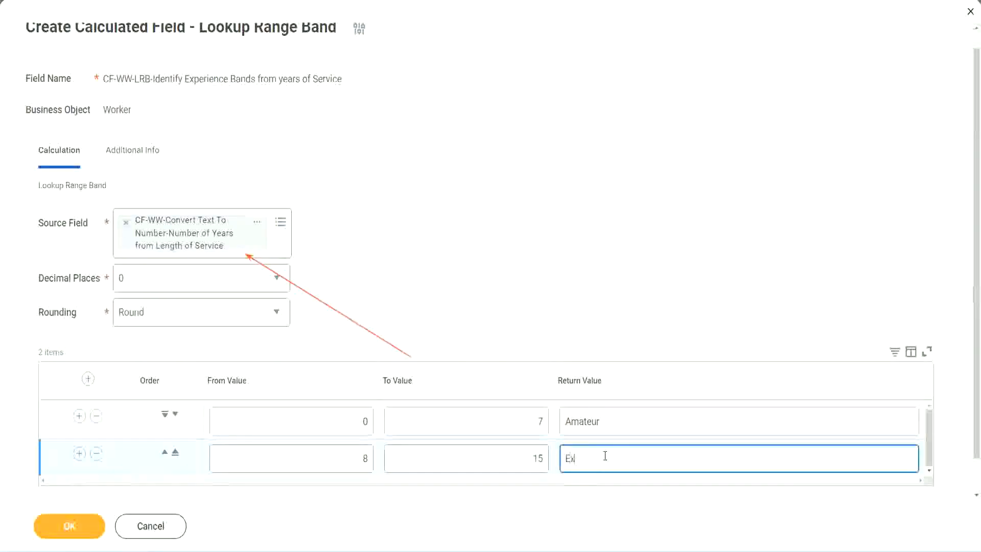
text(perienced)
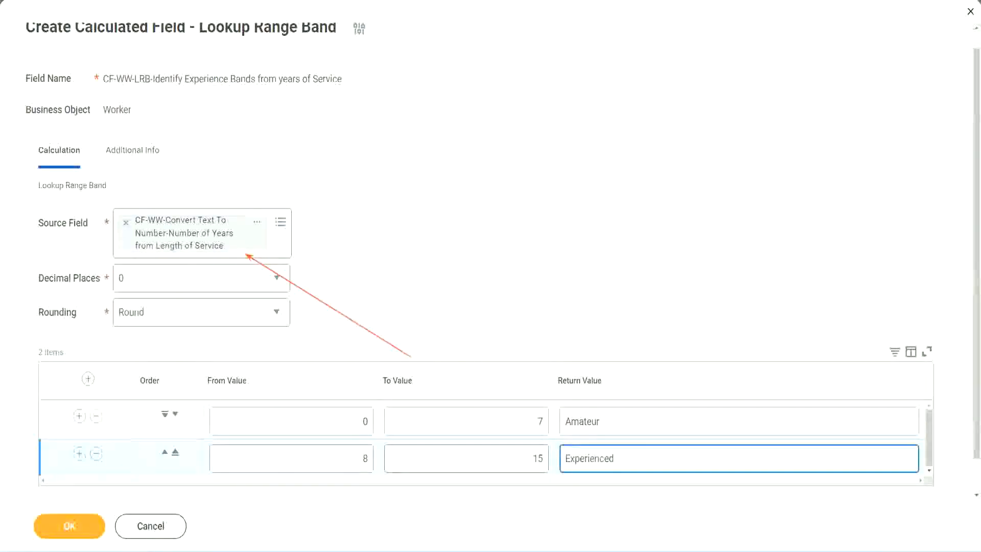
Step: Add a third range band from 16 to 30 with the return value "Senior"
click(78, 453)
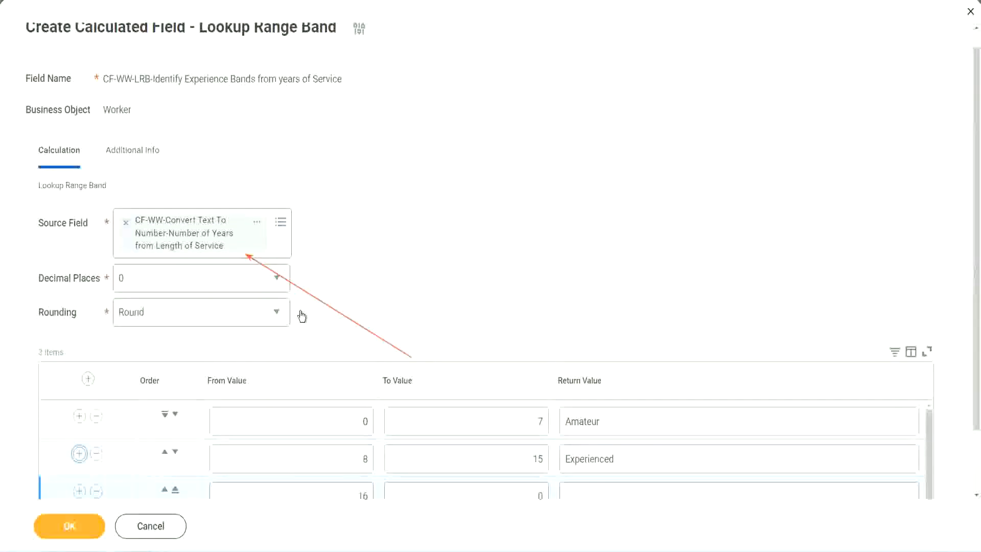
scroll(422, 306, down, 2)
click(346, 423)
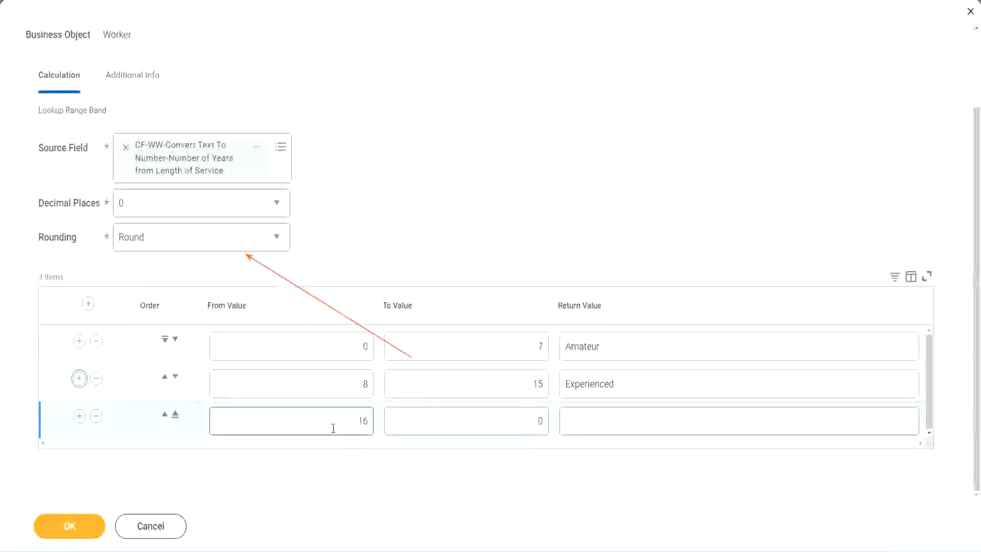
click(493, 422)
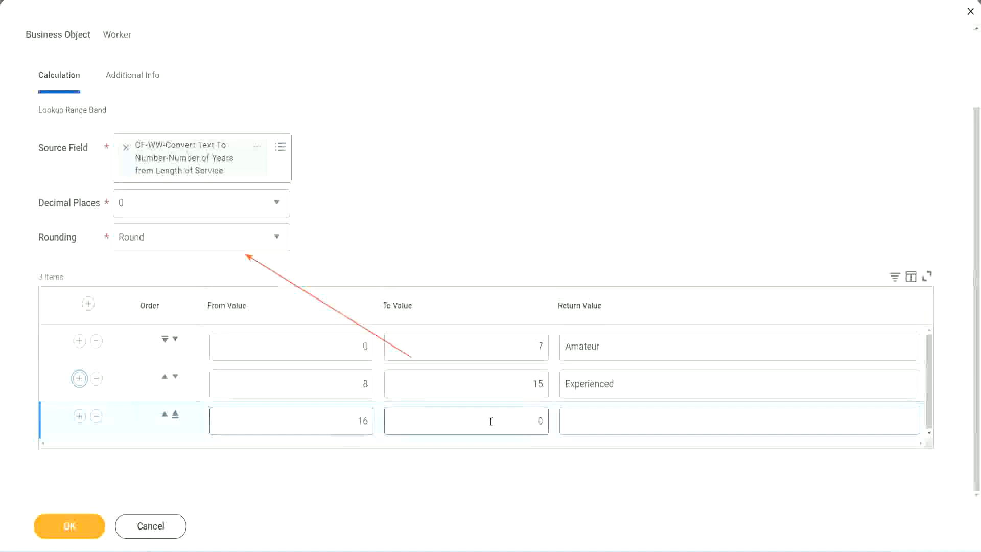
click(522, 420)
text(3)
key(Tab)
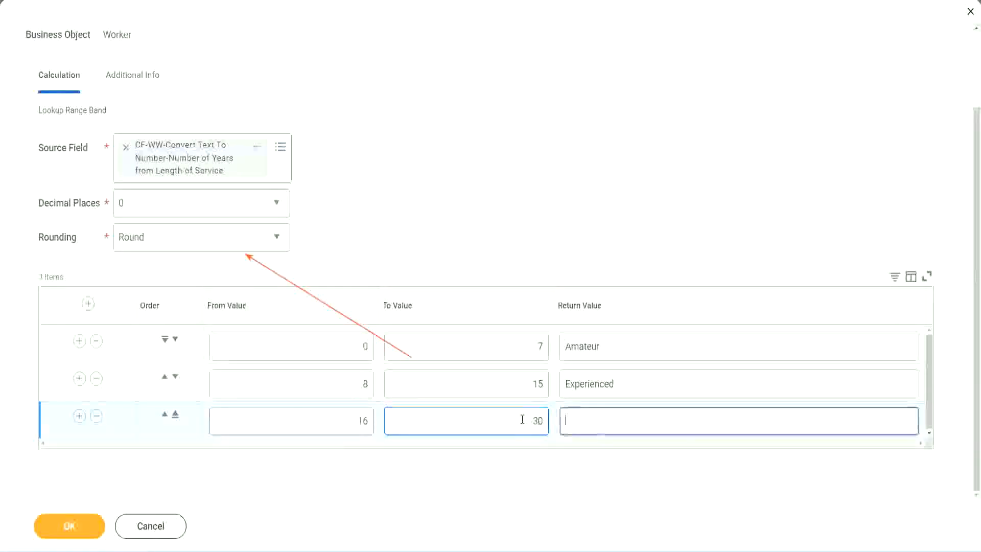
text(L)
key(BackSpace)
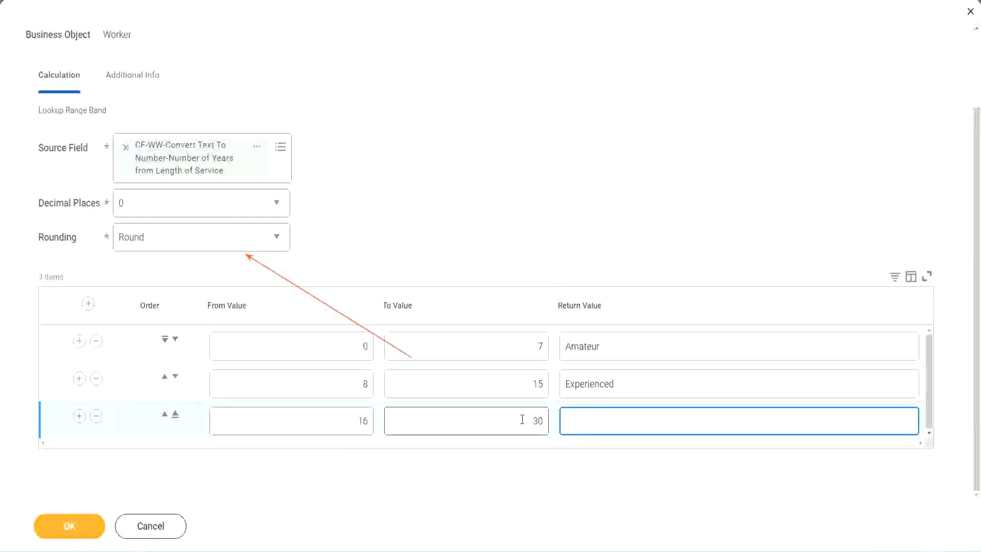
text(Senior)
Step: Add a fourth range band from 31 to 1000 with the return value "Legend"
click(79, 418)
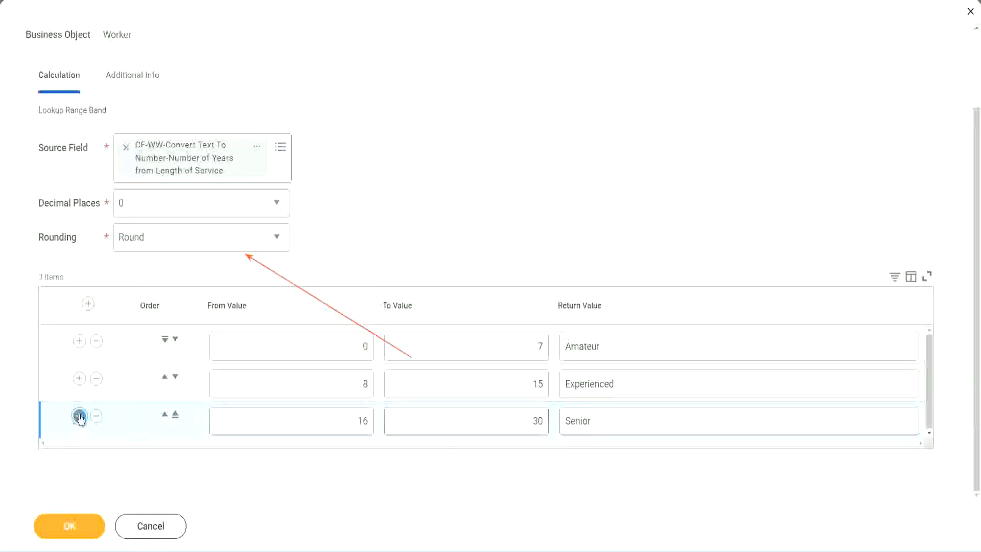
click(323, 416)
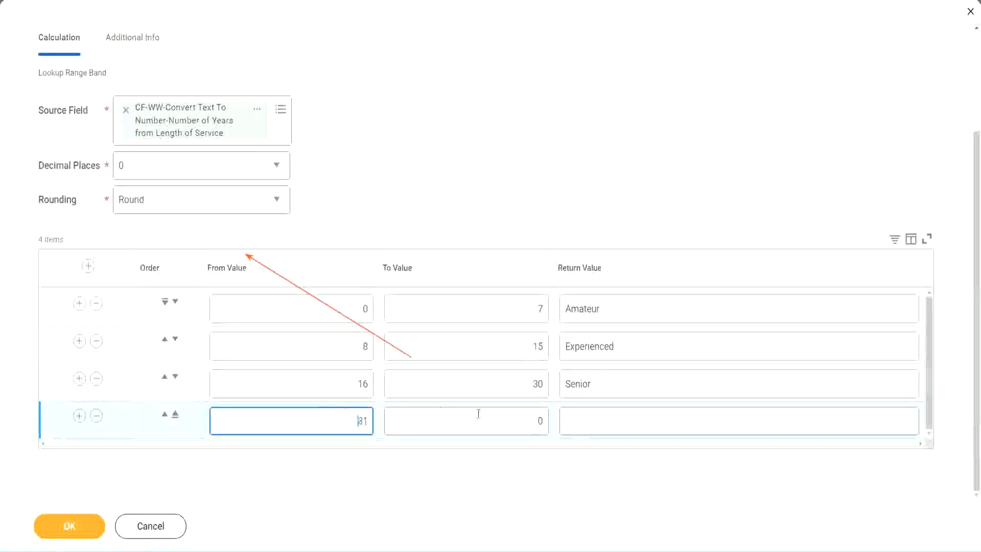
click(529, 421)
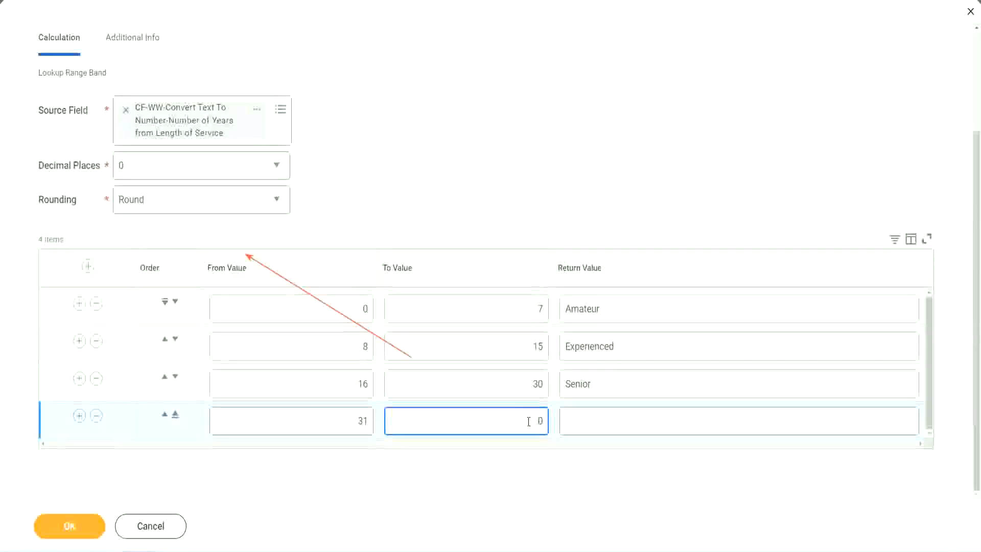
text(1000)
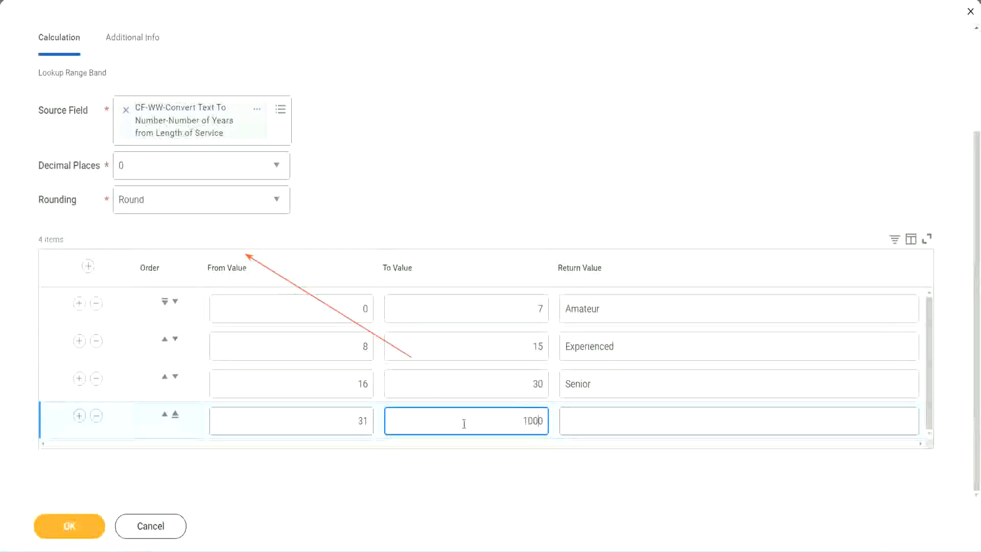
drag(510, 415, 562, 414)
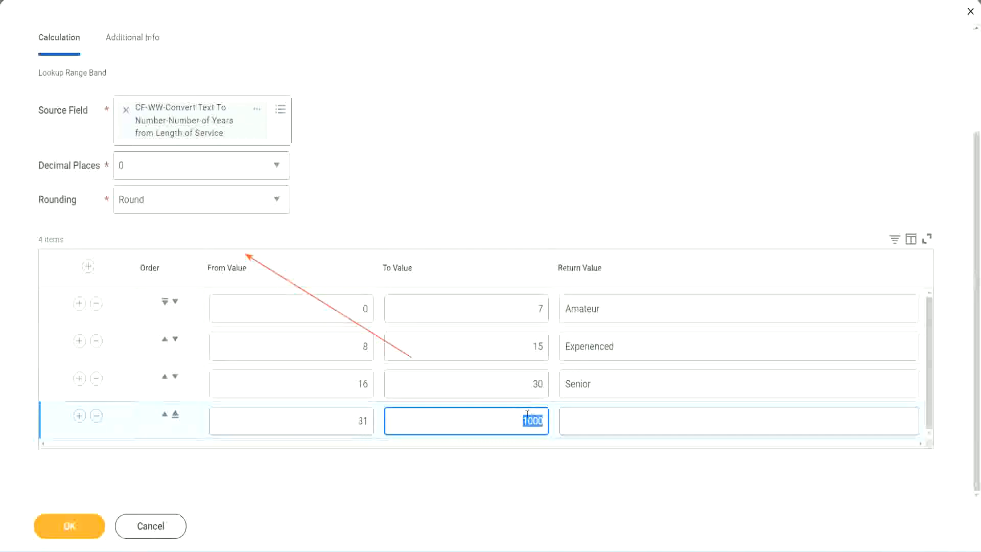
drag(518, 417, 550, 418)
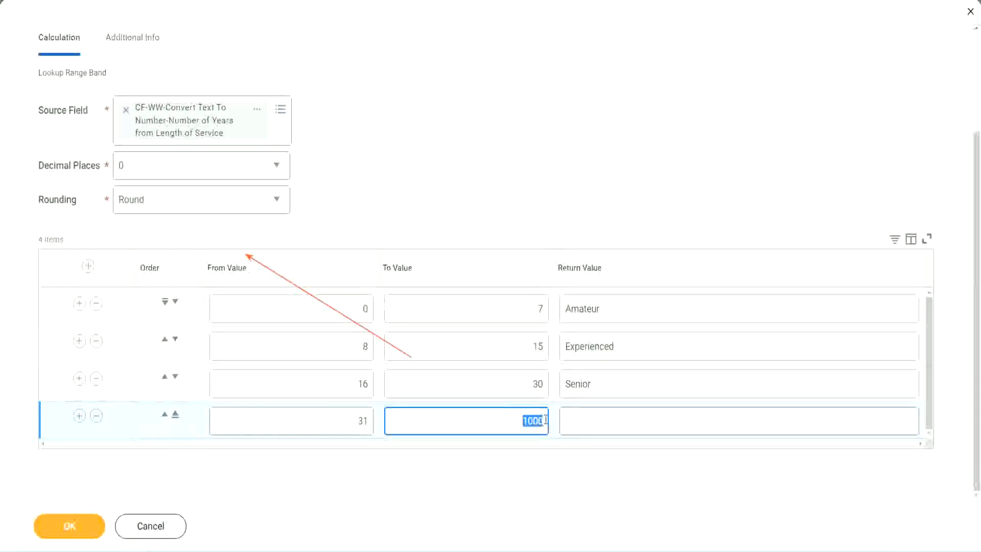
click(612, 421)
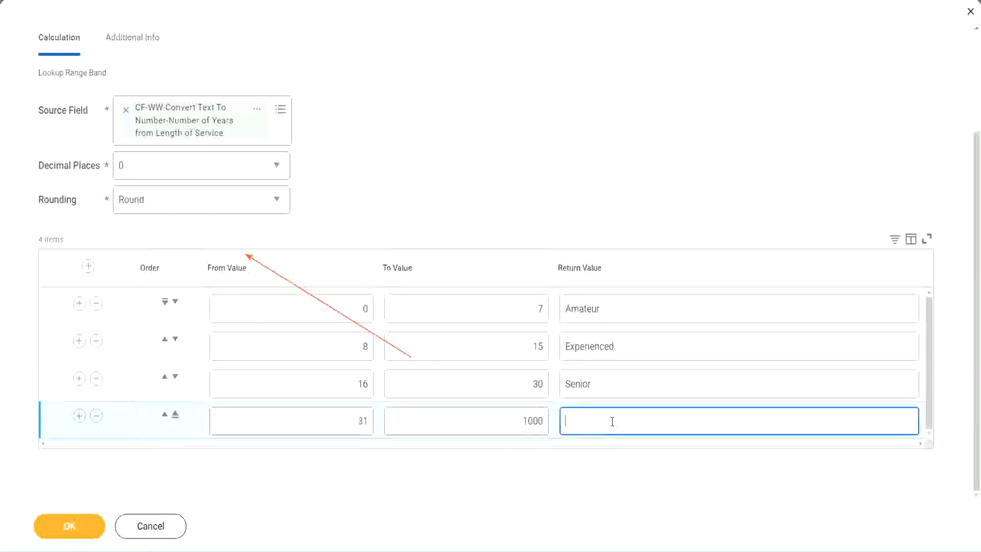
text(Legend)
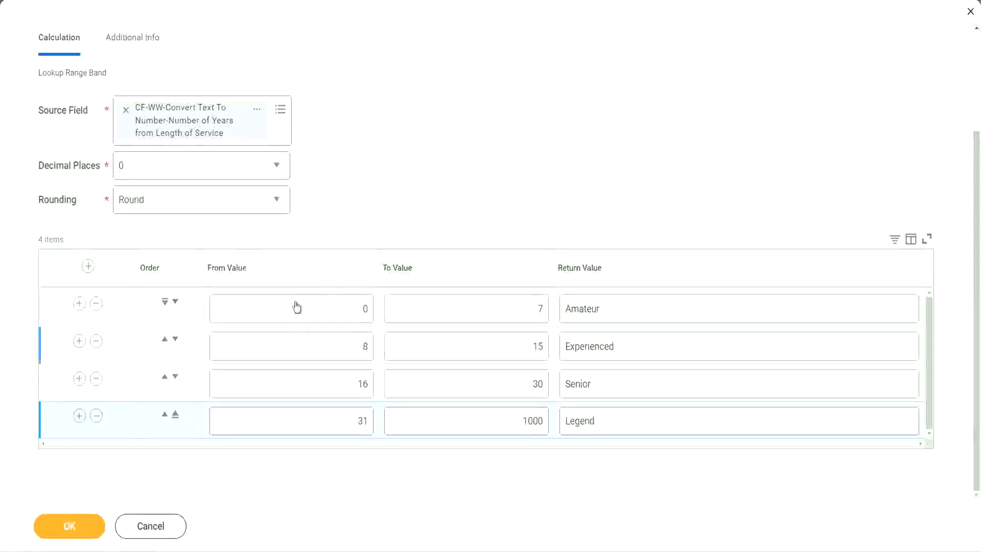
Step: Review the return values of all four range bands and the from and to values of the first band
double_click(635, 309)
double_click(635, 348)
double_click(620, 391)
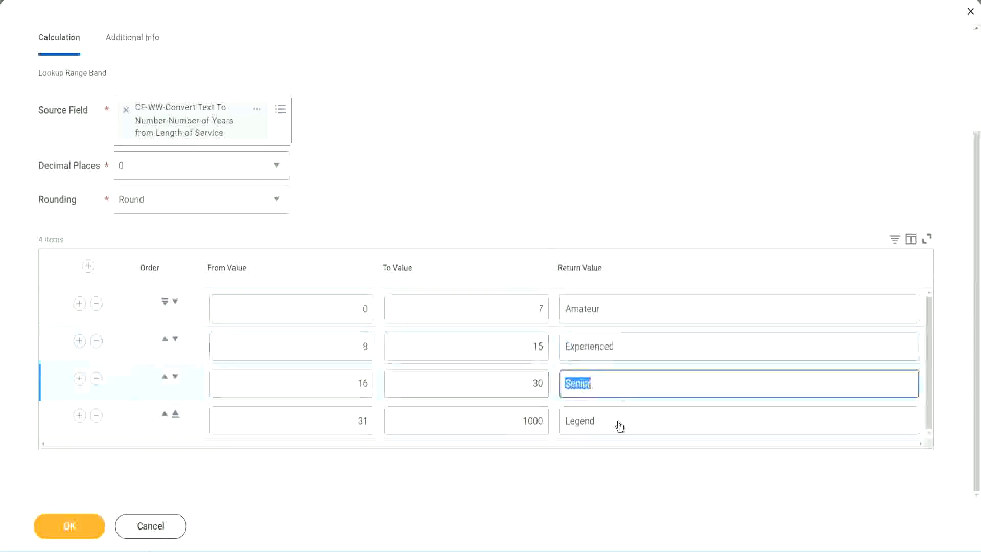
double_click(620, 423)
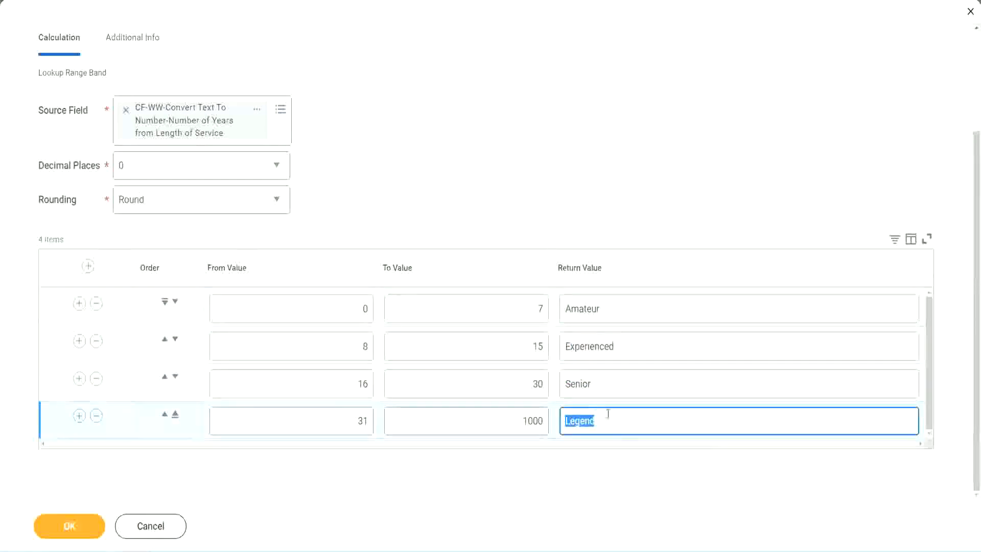
double_click(314, 309)
double_click(502, 302)
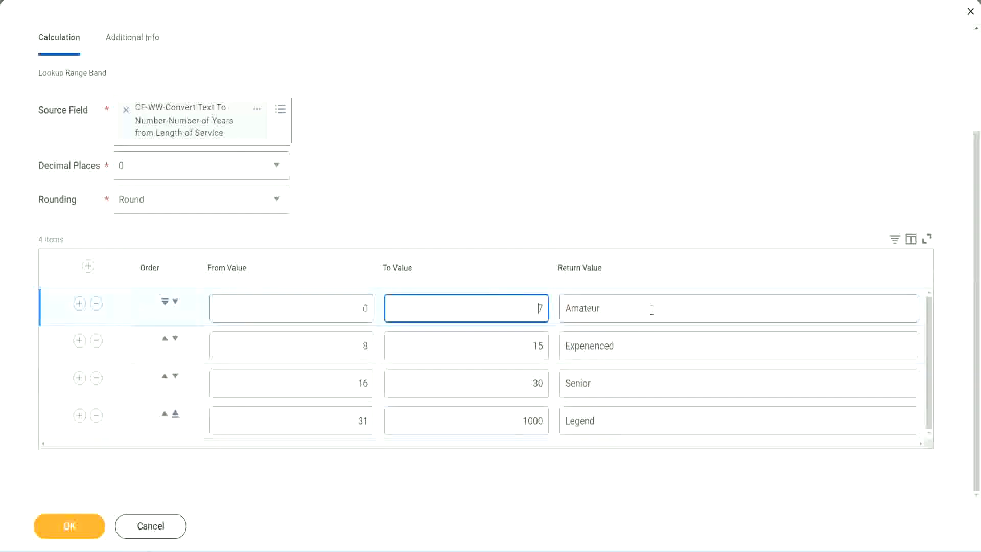
double_click(649, 309)
double_click(637, 346)
double_click(625, 388)
double_click(616, 422)
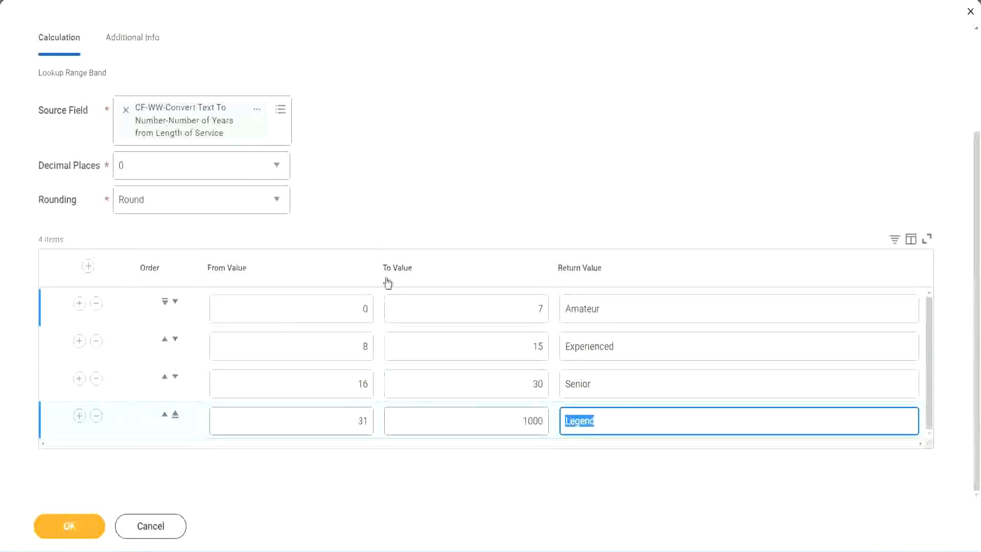
Step: Save the Lookup Range Band calculated field and copy its name from the save confirmation
click(455, 215)
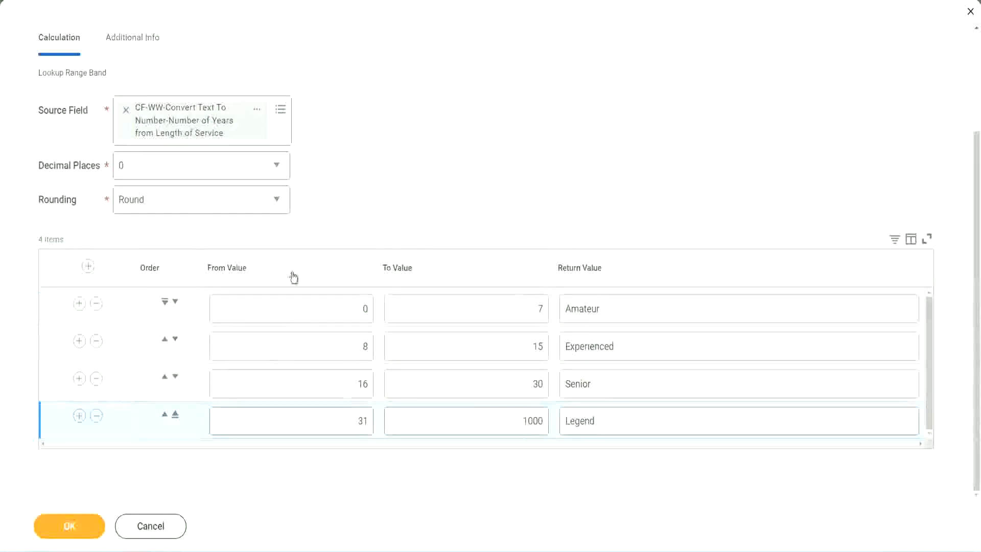
click(68, 525)
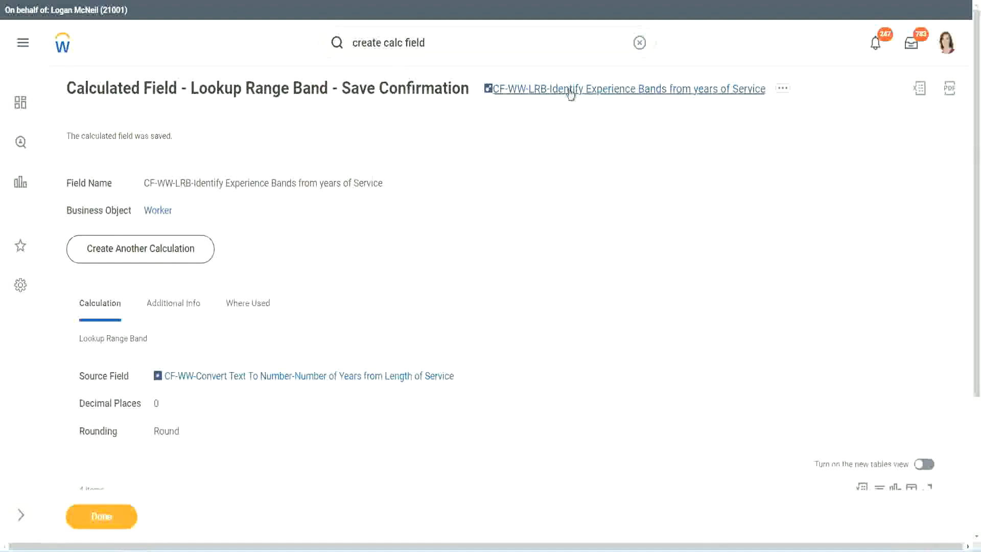
right_click(567, 95)
click(581, 146)
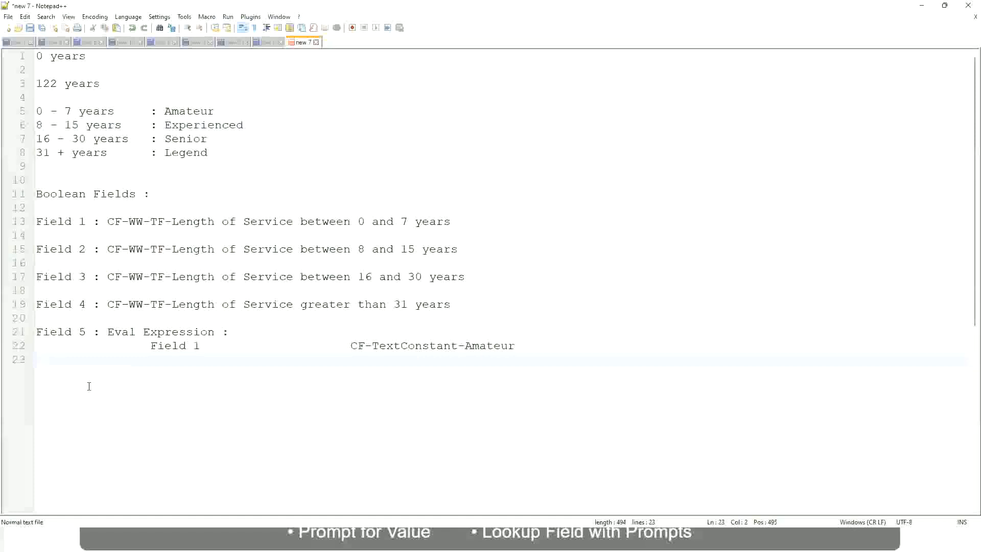
Step: In the Notepad++ notes, start a compensation example below the Eval Expression lines with the amount "10,000 USD"
key(Return)
key(Return)
key(Return)
key(BackSpace)
text(10,)
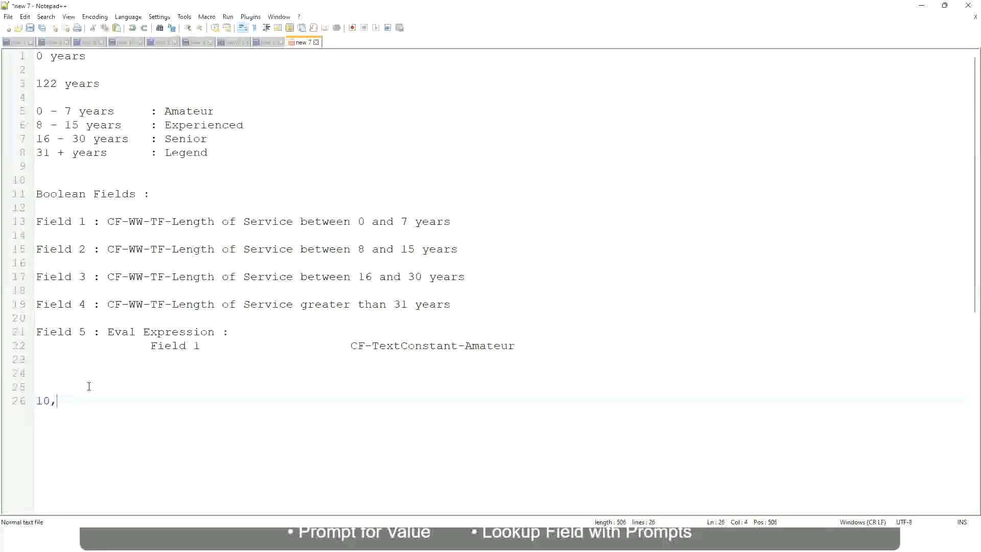
text(000 USD)
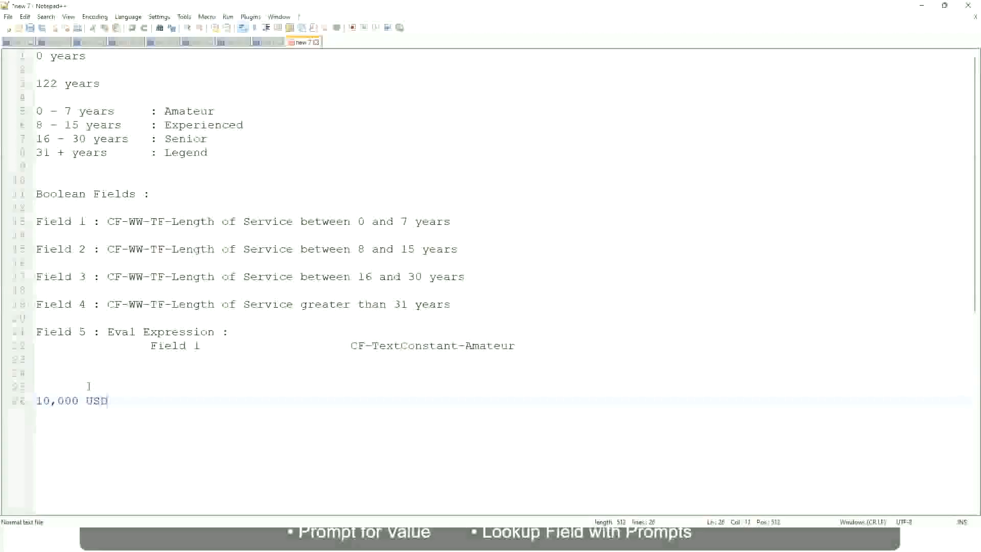
Step: Add the upper amount "1,000,000 USD" on the same line as 10,000 USD, spaced well apart, and leave a blank line below
key(Tab)
key(Tab)
key(Tab)
key(Tab)
key(Tab)
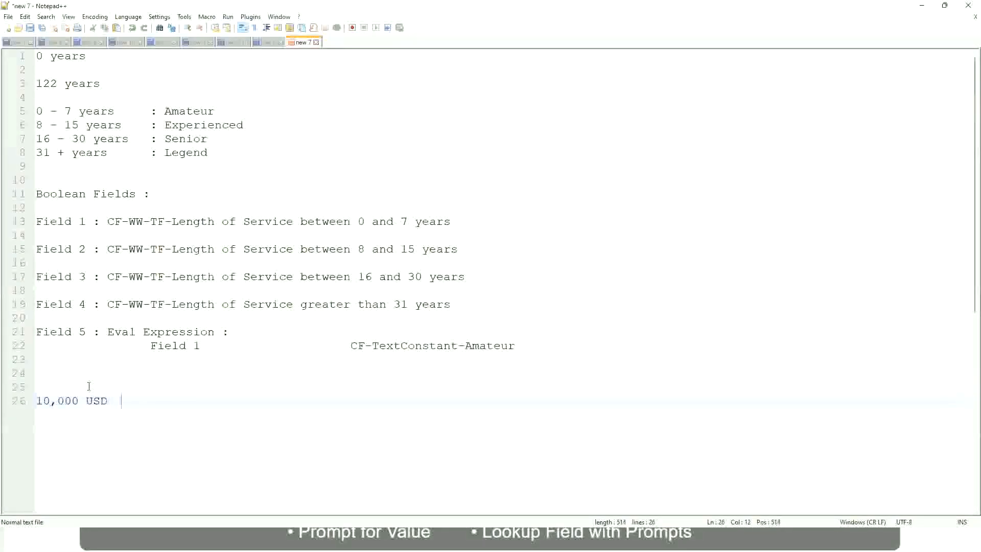
key(Tab)
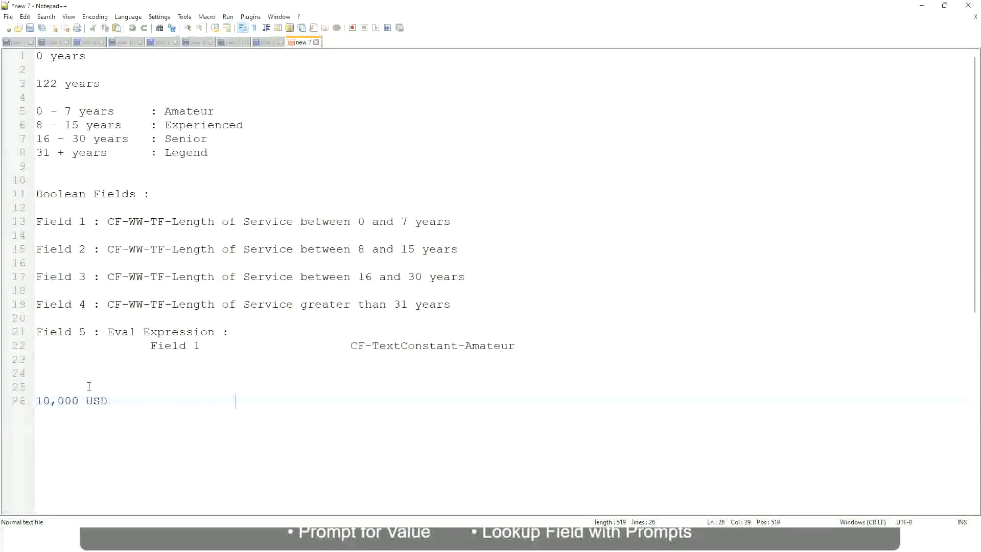
text(1,000,000)
key(Left)
key(Left)
key(Left)
key(Left)
key(Left)
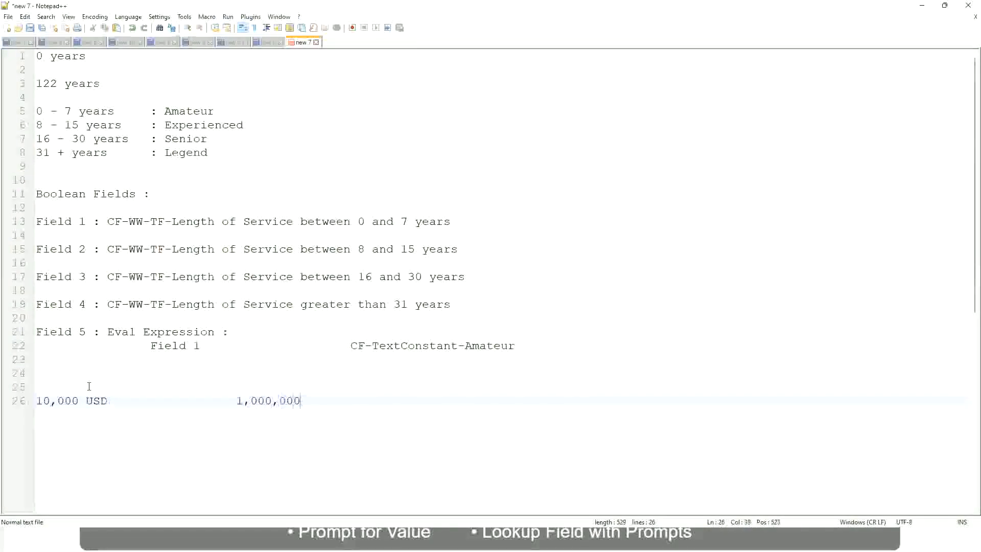
key(End)
text(USD)
key(Return)
key(Return)
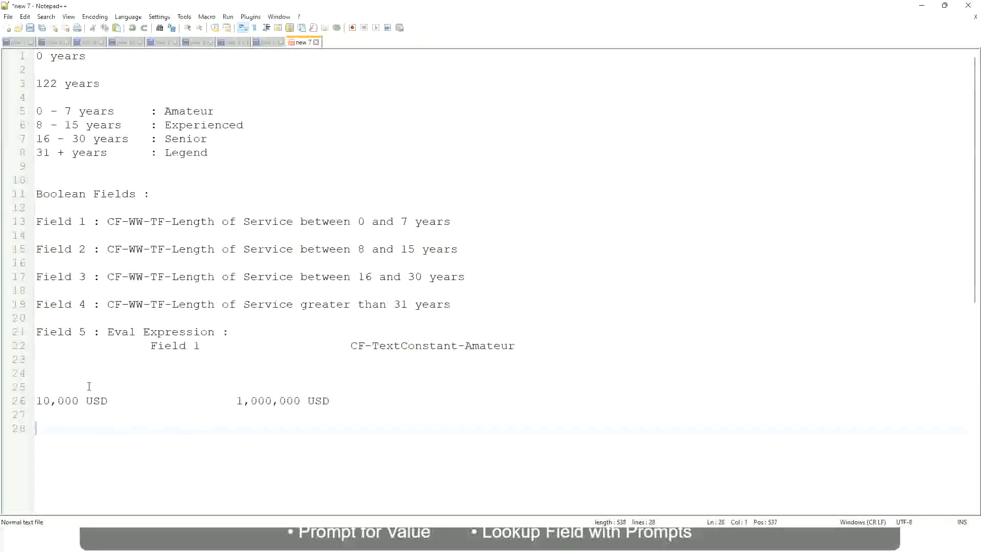
Step: Add the first compensation band below the USD amounts as "10 - 50,000" with the label ": Low" spaced after it
text(10 - 50,000)
key(Tab)
key(Tab)
key(Tab)
key(Tab)
text(: Low)
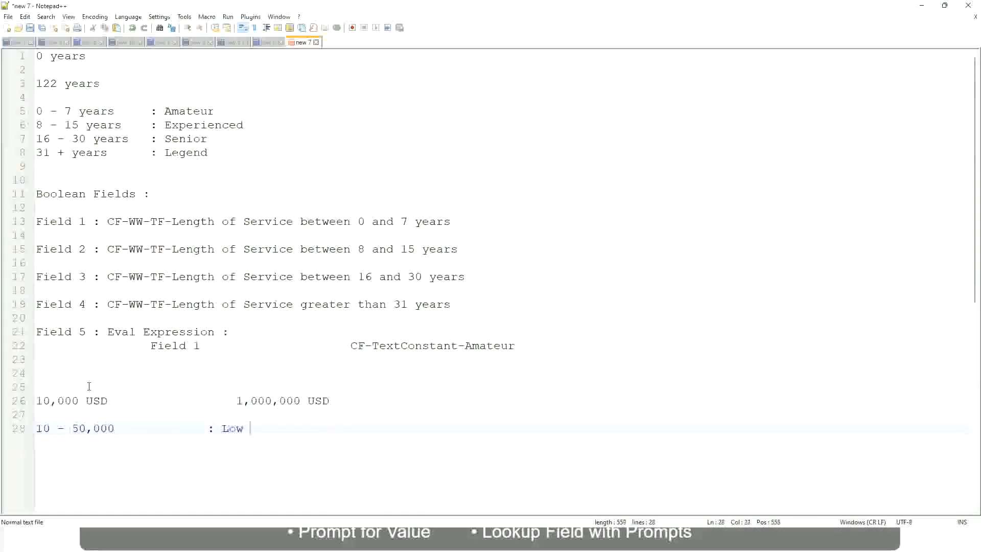
key(Return)
key(Return)
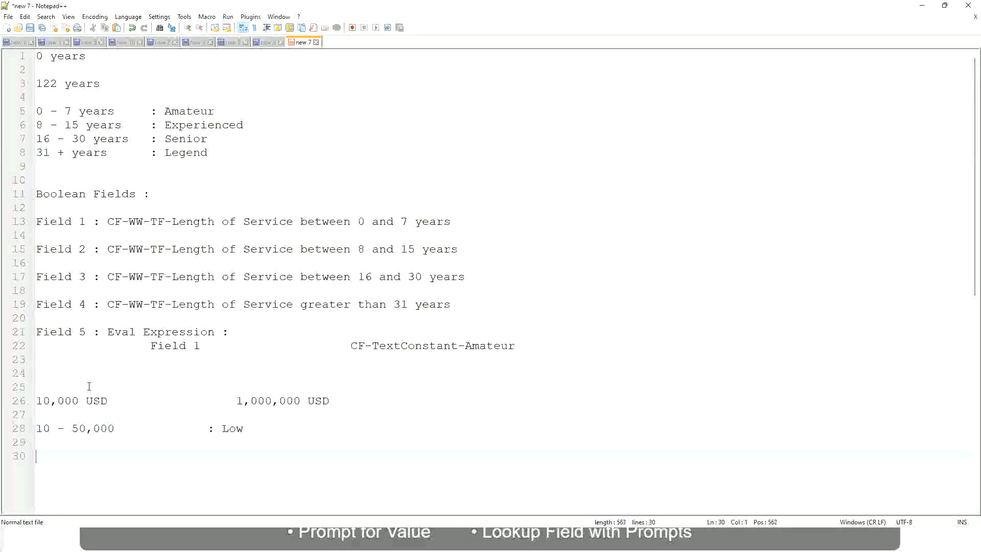
Step: Add the second compensation band "50,001 - 150,000" directly below the Low band, with ": Medium" aligned under its label
key(Up)
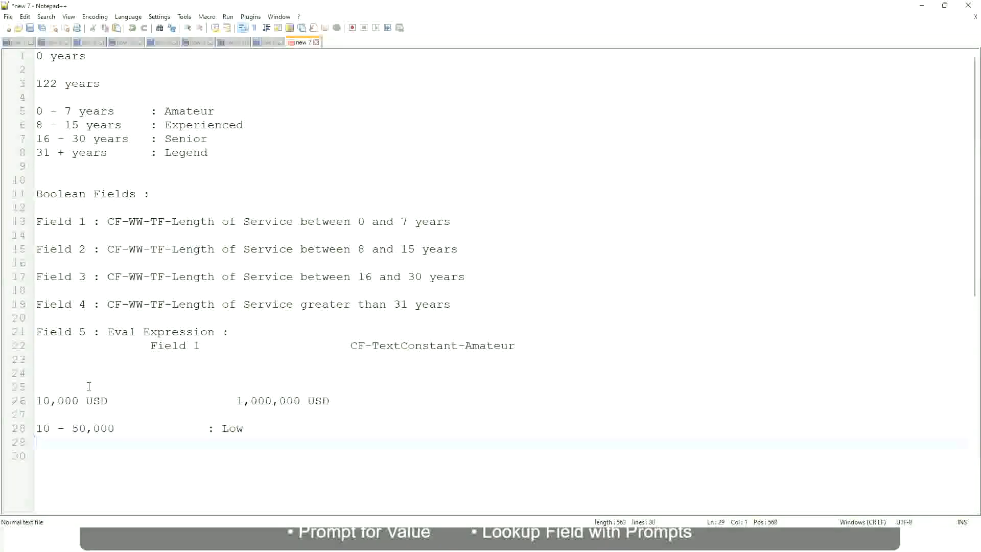
text(50,001 - 150,000)
key(Tab)
key(Tab)
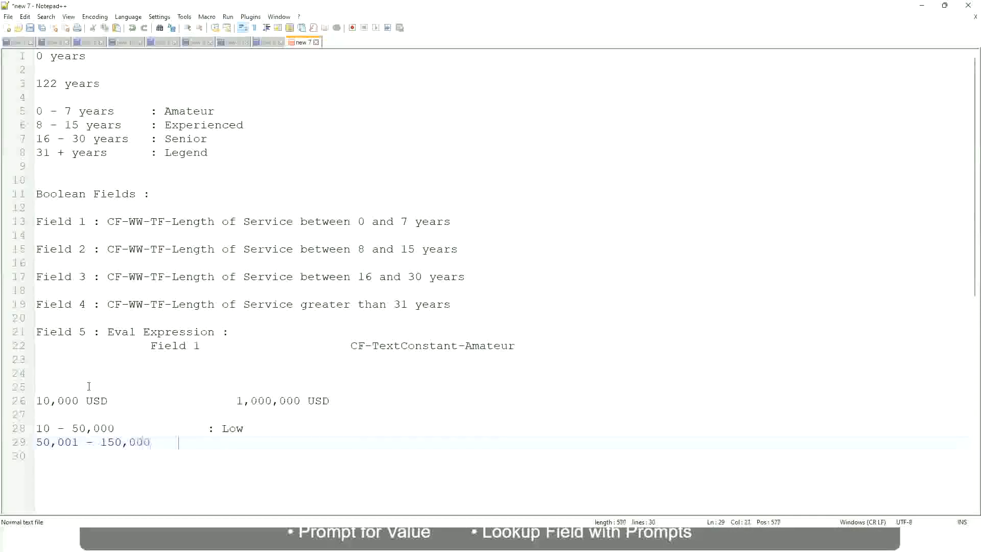
text(: Med)
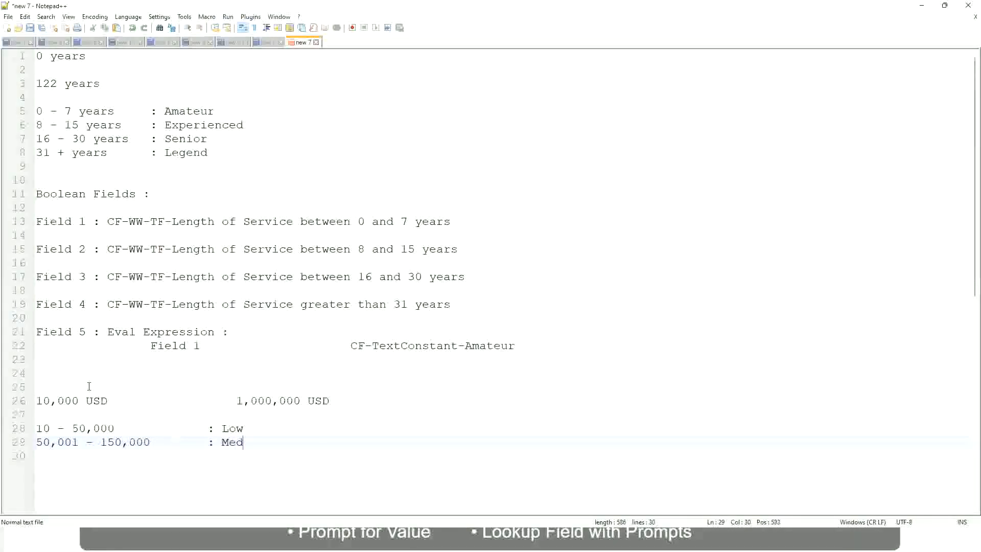
text(ium)
Step: Add the third compensation band "> 150,000" on the line below Medium, with the label ": High" aligned to the others
key(Return)
text(> 1)
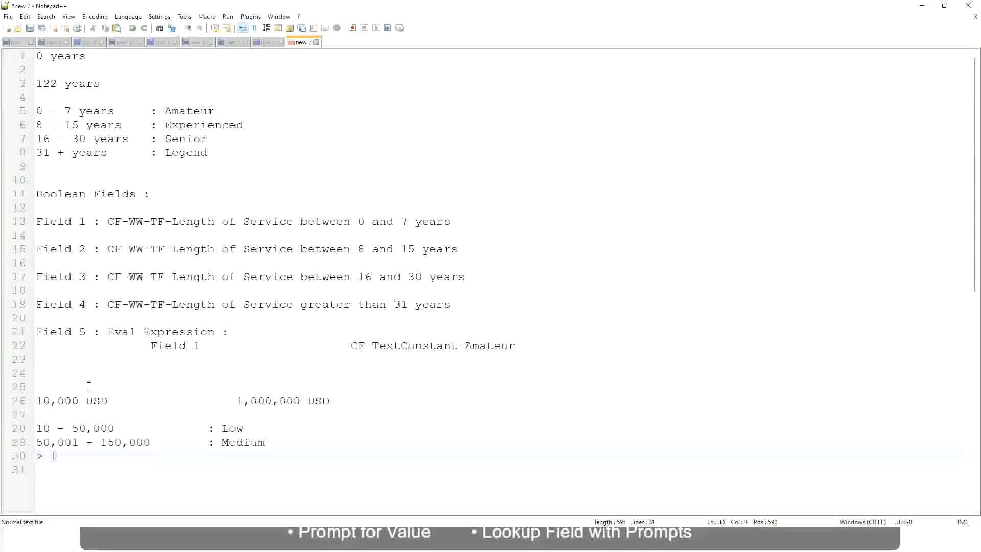
text(50,000)
key(Tab)
key(Tab)
key(Tab)
key(Tab)
text(: High)
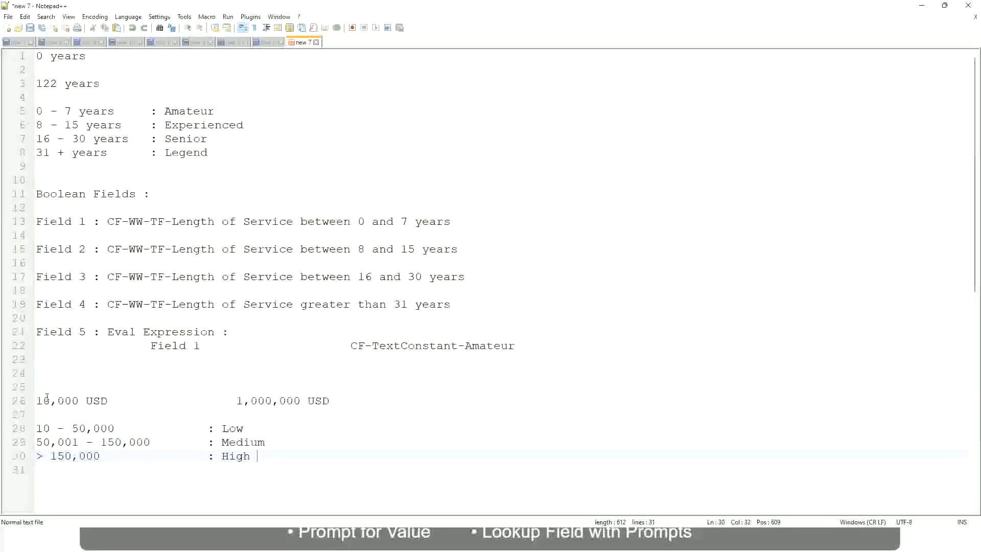
Step: Review the lower and upper USD amounts of the compensation example against its Low, Medium and High bands
click(31, 401)
click(31, 401)
click(43, 401)
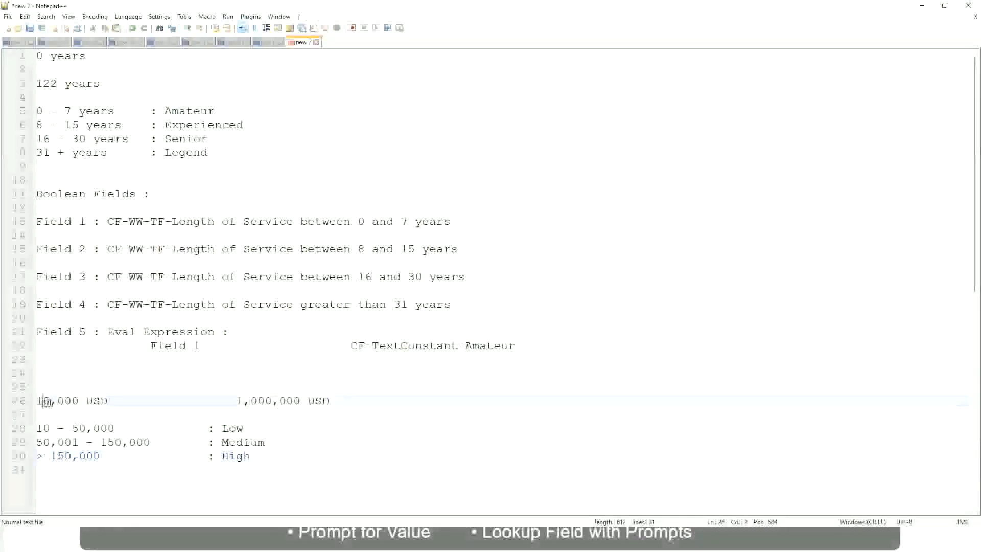
double_click(294, 401)
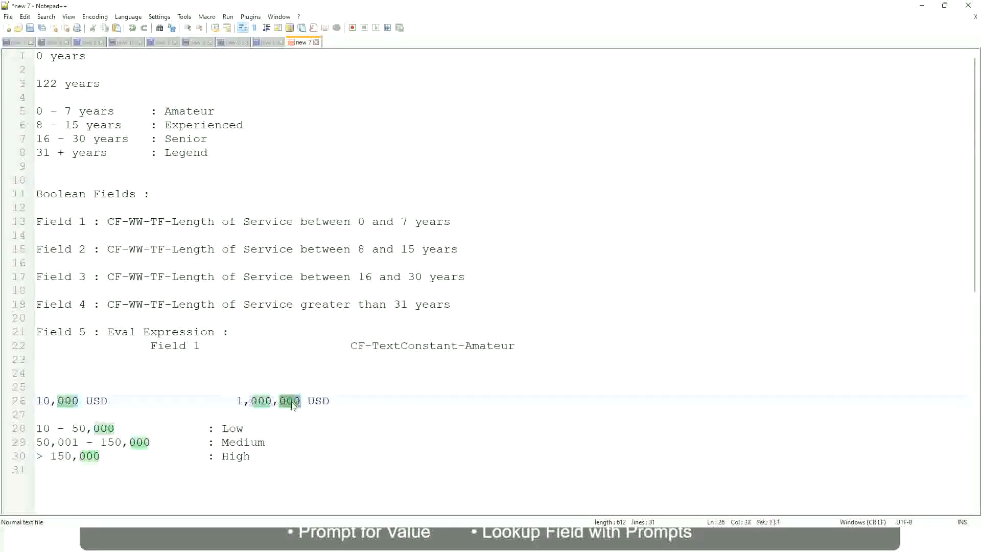
click(179, 442)
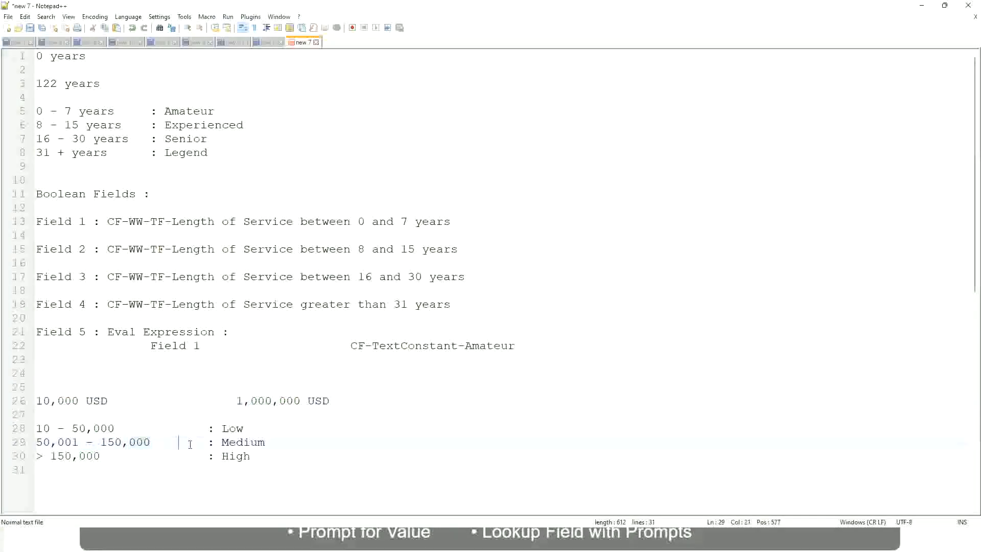
click(31, 400)
click(302, 403)
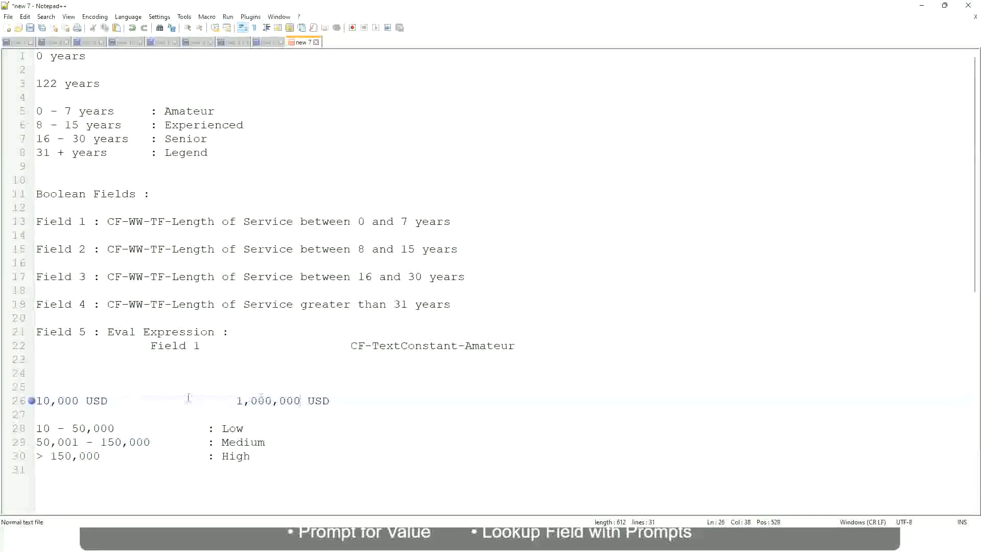
click(236, 429)
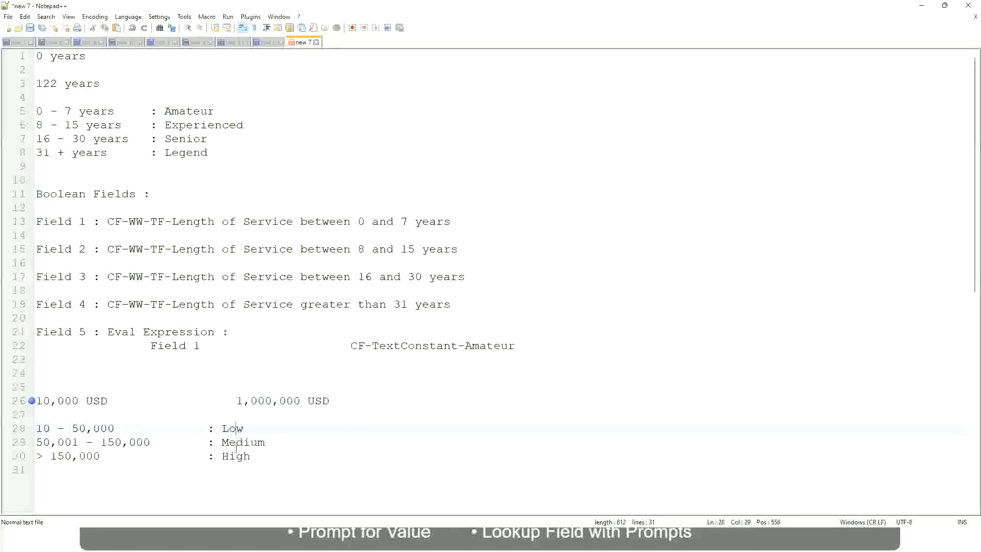
click(236, 456)
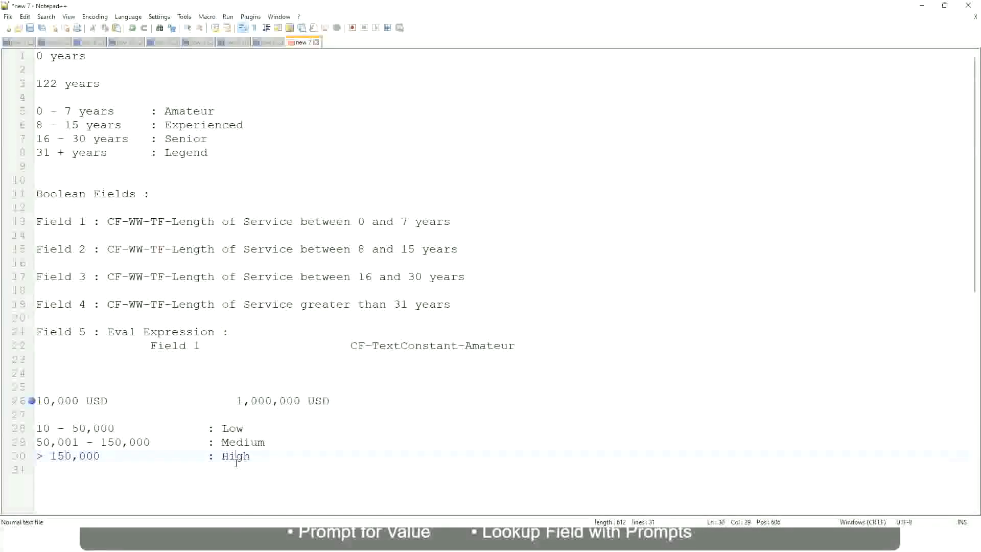
click(154, 418)
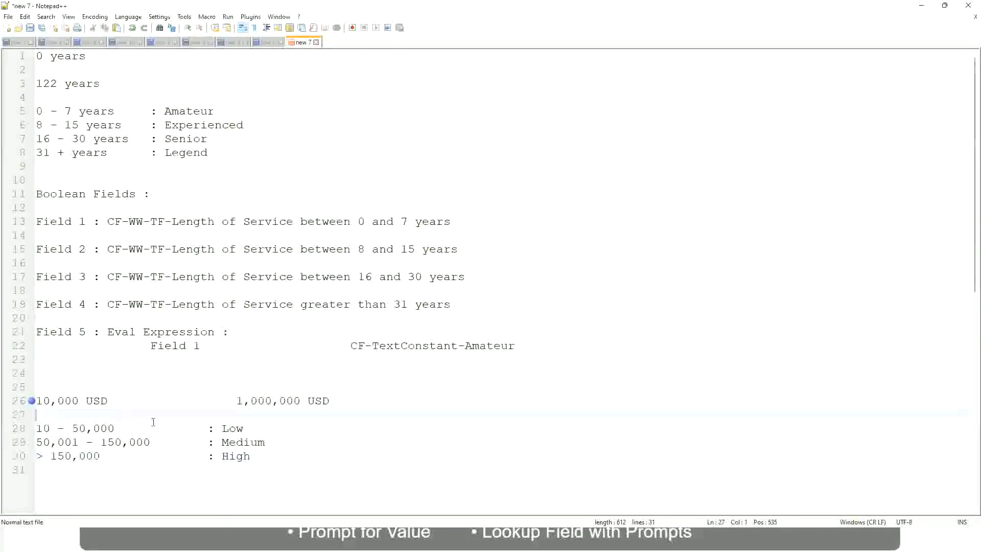
click(250, 455)
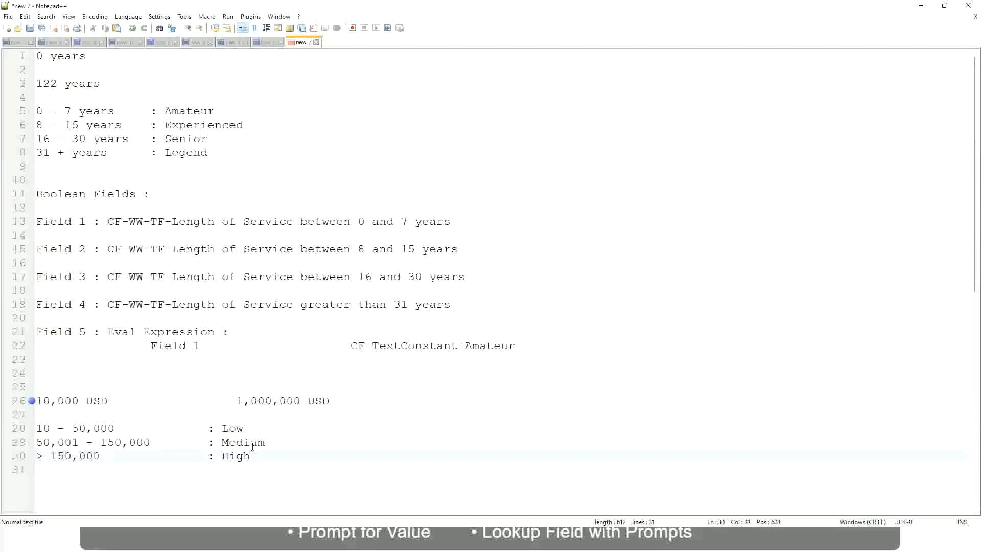